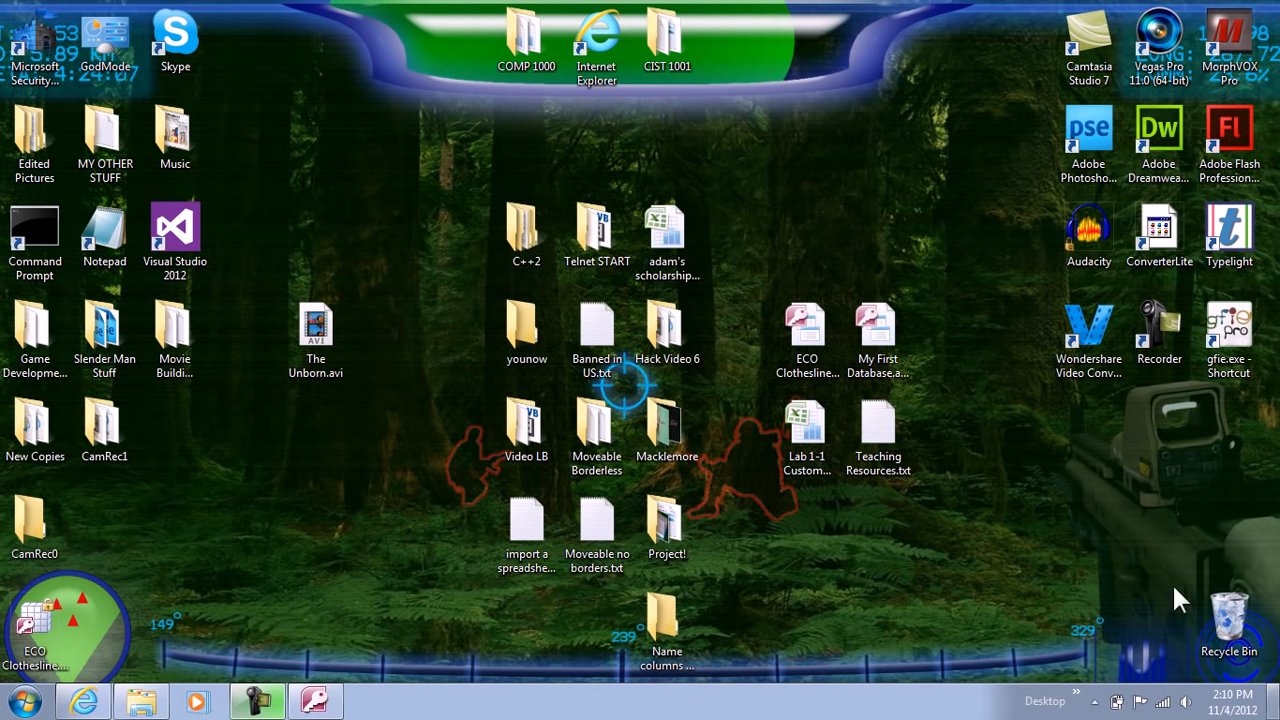
Step: Open the Lab 1-1 Customer Data workbook and widen column A to fit the Customer Number heading
{"action": "double_click", "coordinate": [812, 432]}
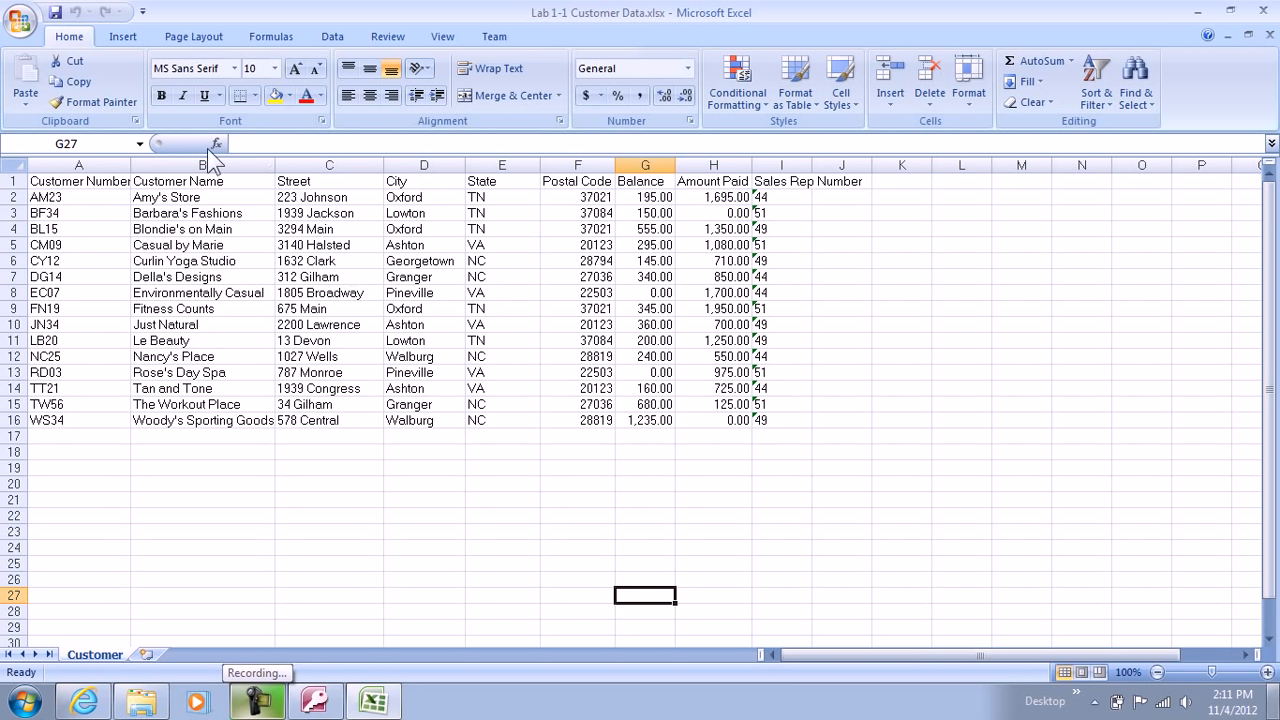
{"action": "left_click_drag", "start_coordinate": [129, 161], "coordinate": [148, 161]}
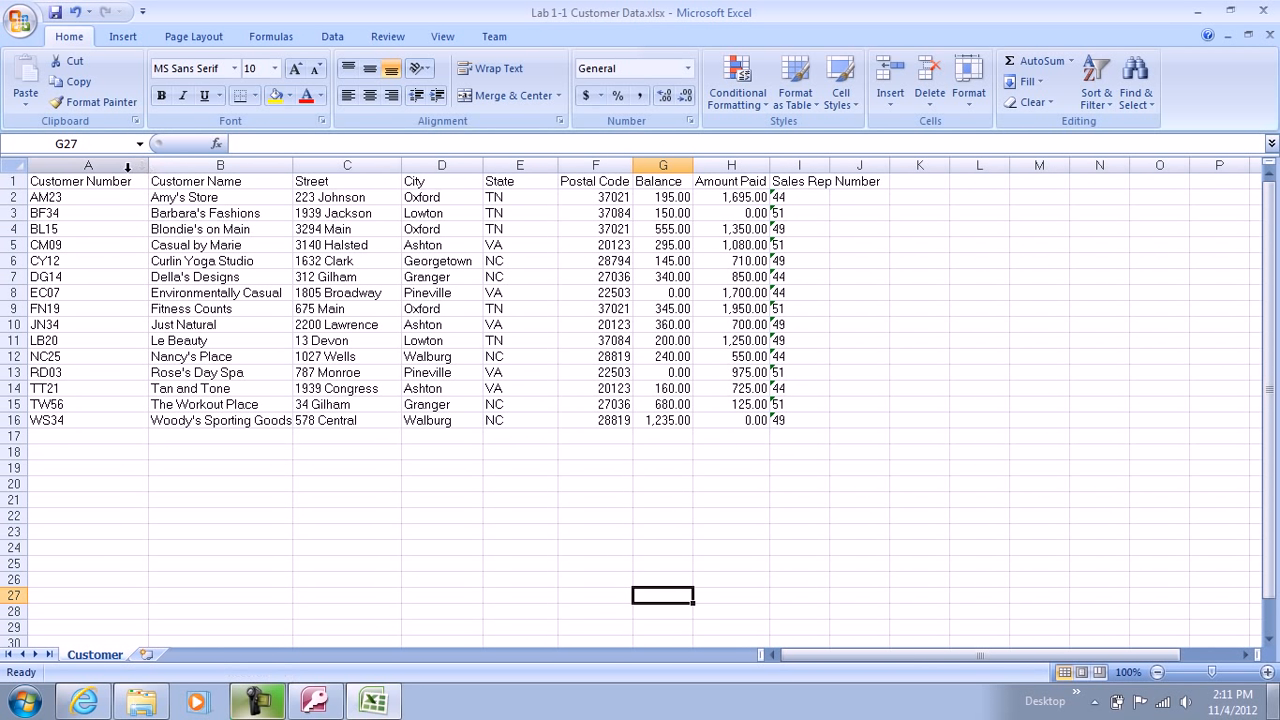
Step: Examine the column headings in row 1 of the customer worksheet, from Customer Number through Balance
{"action": "left_click", "coordinate": [60, 181]}
{"action": "left_click", "coordinate": [195, 181]}
{"action": "left_click", "coordinate": [325, 181]}
{"action": "left_click", "coordinate": [420, 181]}
{"action": "left_click", "coordinate": [500, 181]}
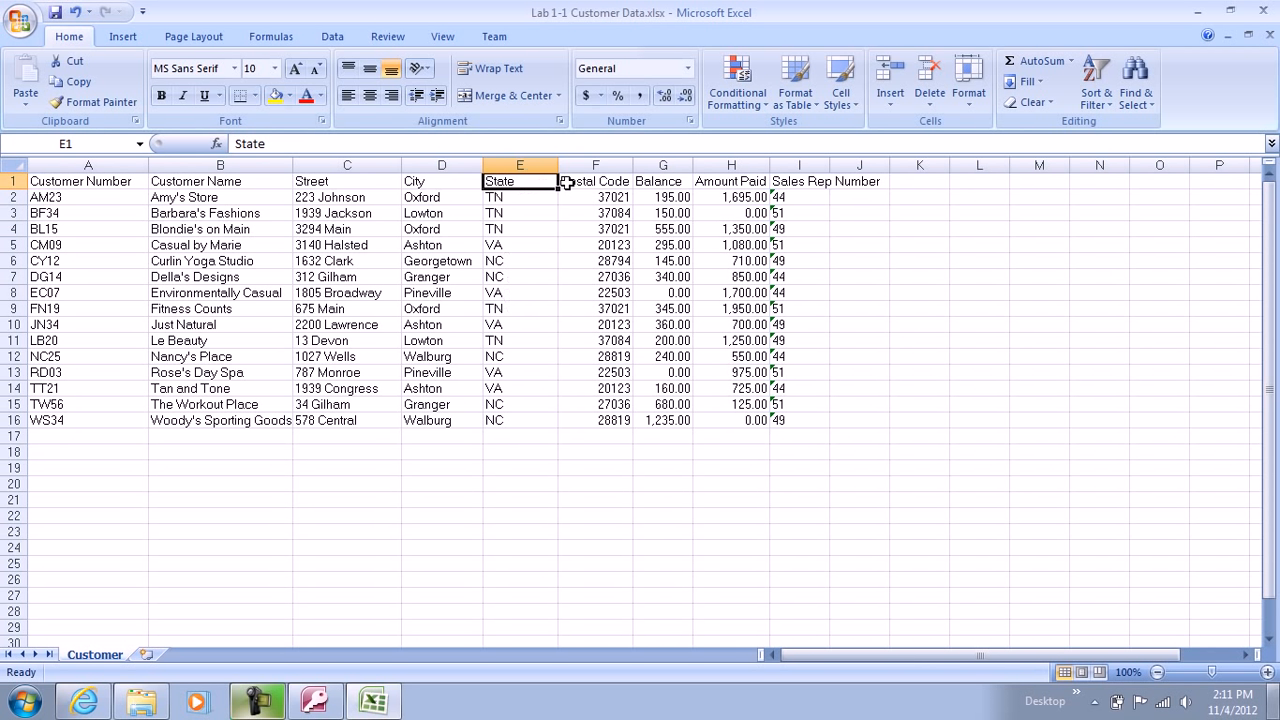
{"action": "left_click", "coordinate": [600, 181]}
{"action": "left_click", "coordinate": [652, 181]}
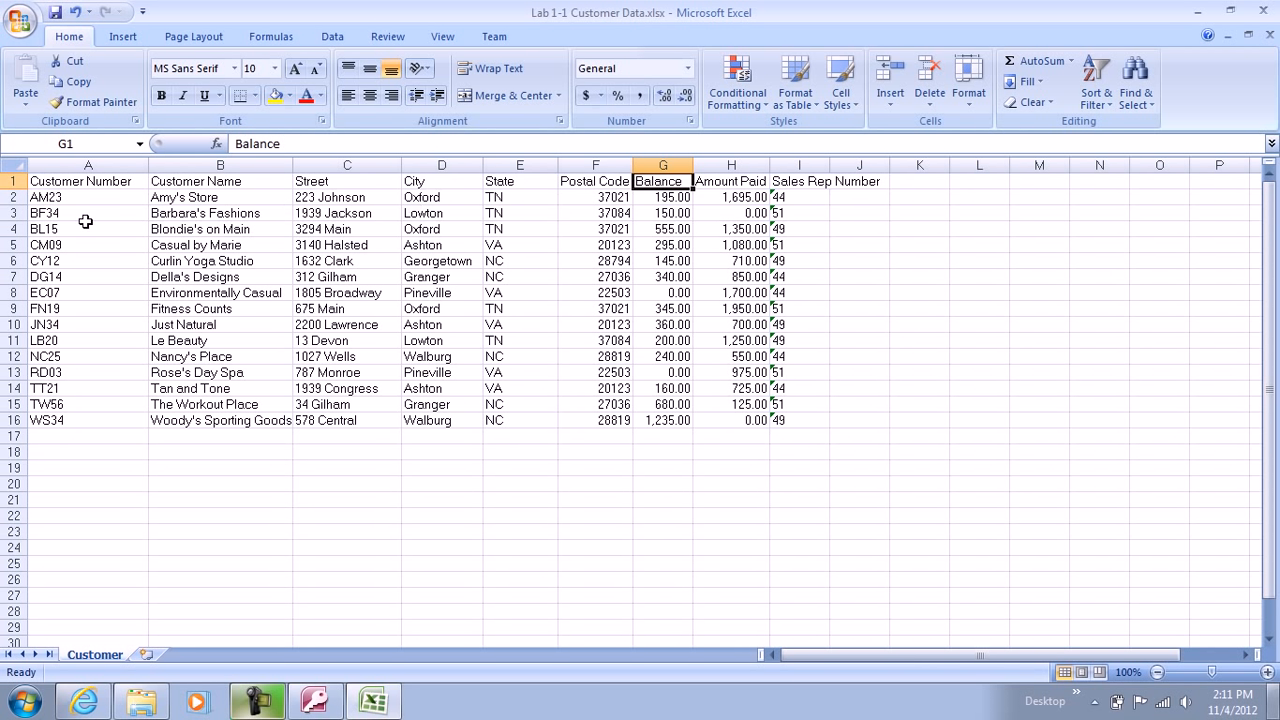
{"action": "mouse_move", "coordinate": [75, 203]}
{"action": "left_mouse_down"}
{"action": "mouse_move", "coordinate": [60, 420]}
{"action": "mouse_move", "coordinate": [52, 198]}
{"action": "left_mouse_up"}
{"action": "left_click", "coordinate": [88, 182]}
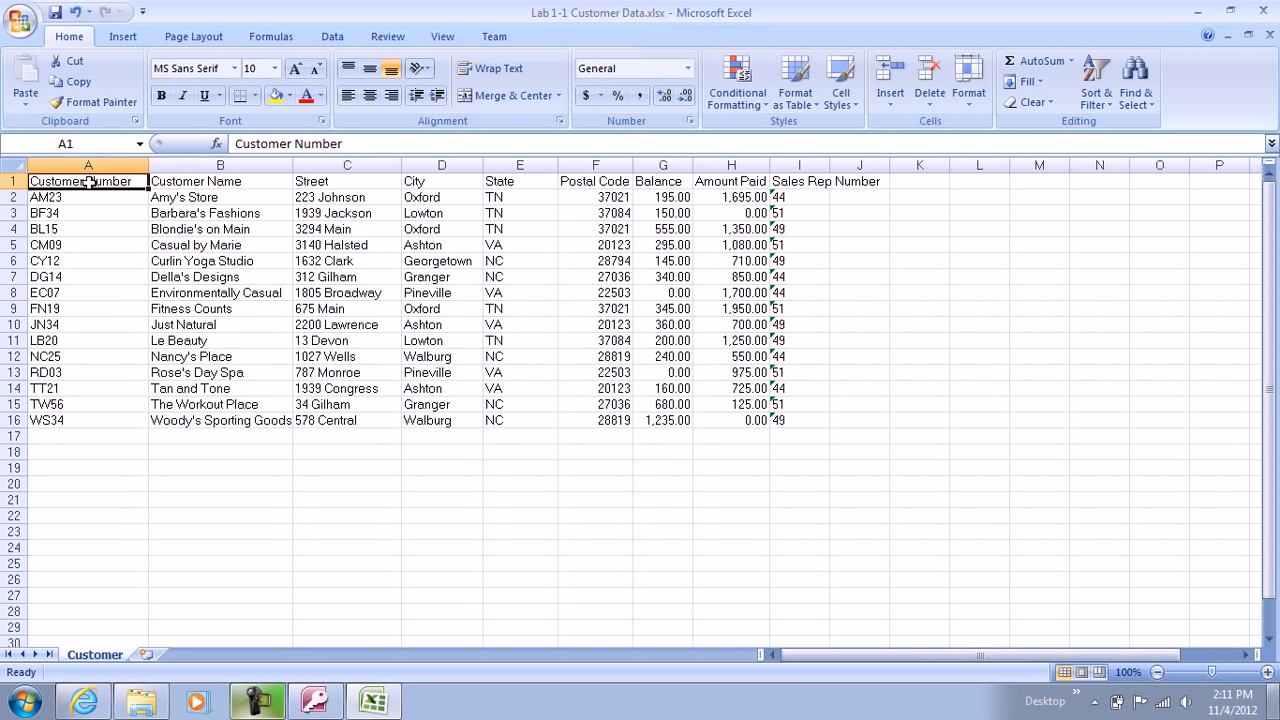
Step: Switch to the ECO Clothesline database in Microsoft Access and enable its blocked content for this session
{"action": "left_click", "coordinate": [303, 712]}
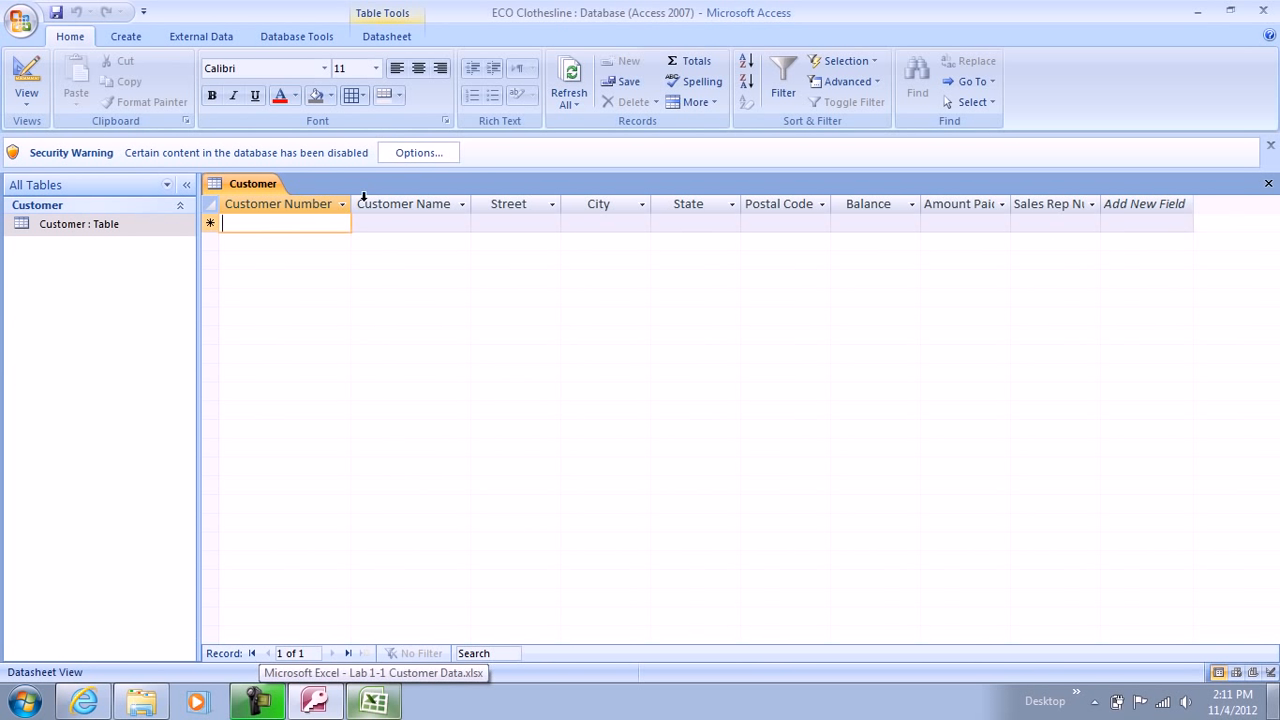
{"action": "left_click", "coordinate": [411, 152]}
{"action": "left_click", "coordinate": [460, 402]}
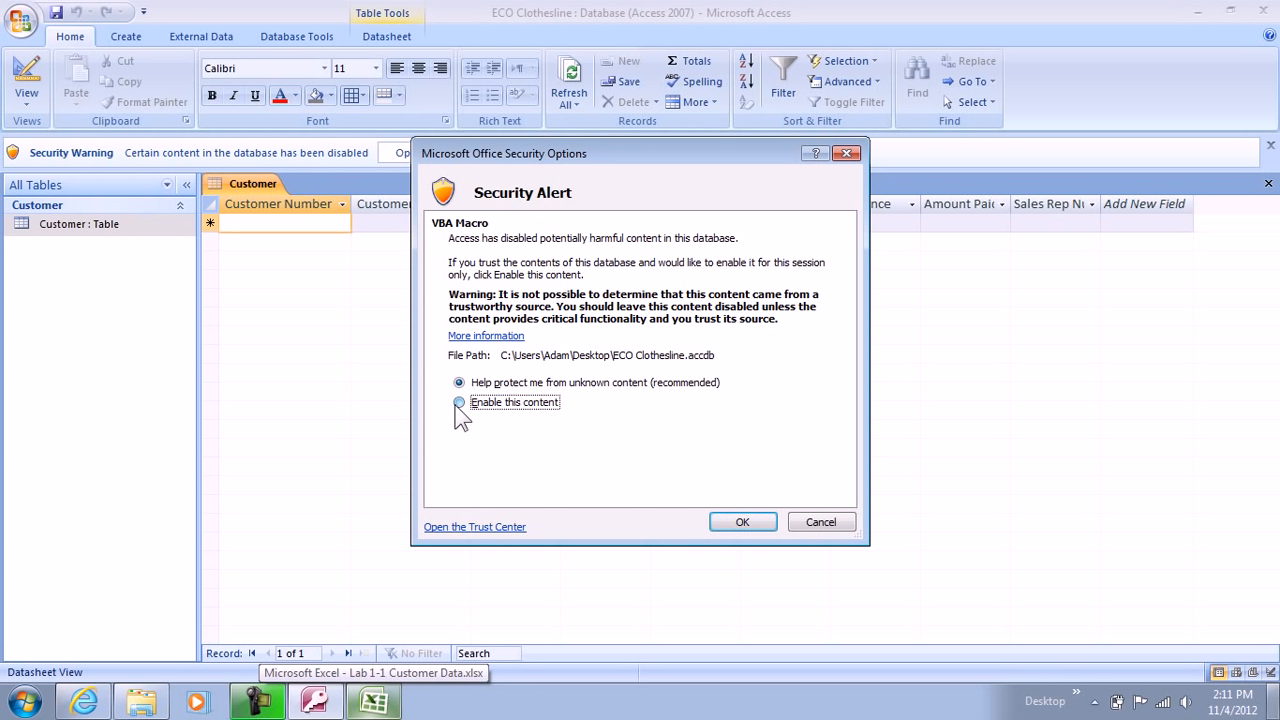
{"action": "left_click", "coordinate": [765, 527]}
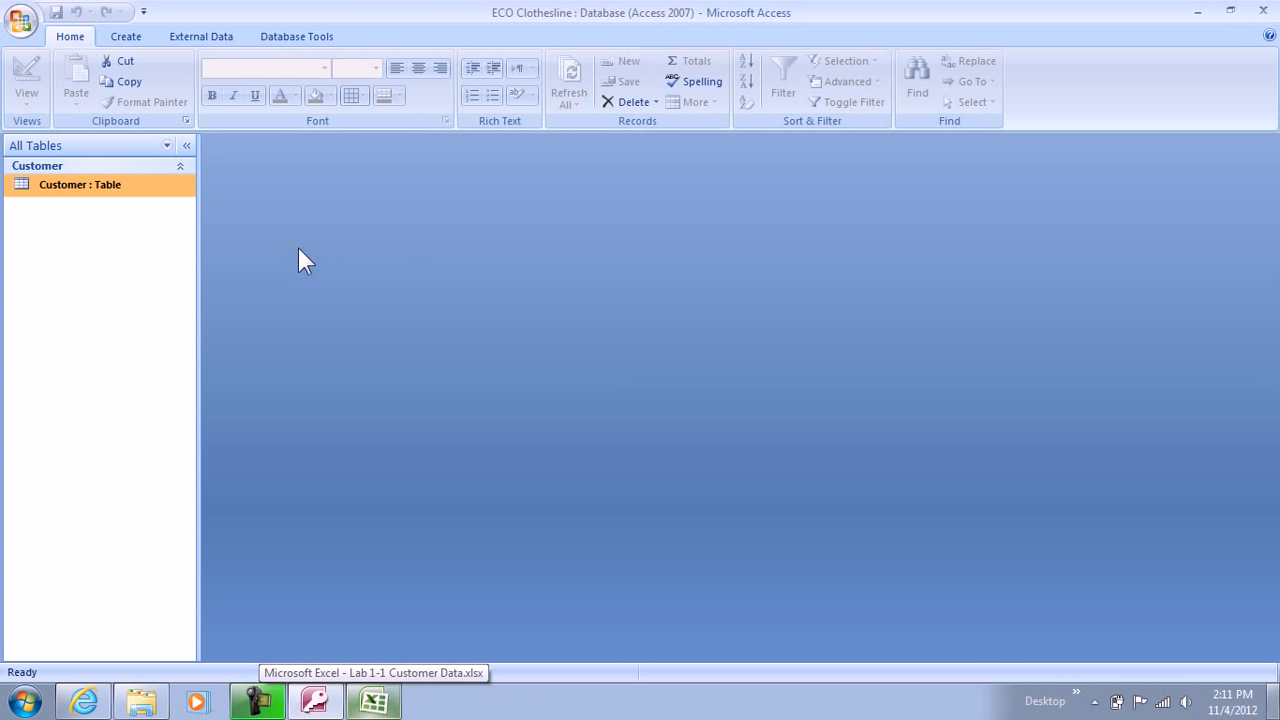
Step: Reopen the Customer table and arrange the Access window in a smaller size below the spreadsheet's heading row
{"action": "double_click", "coordinate": [127, 186]}
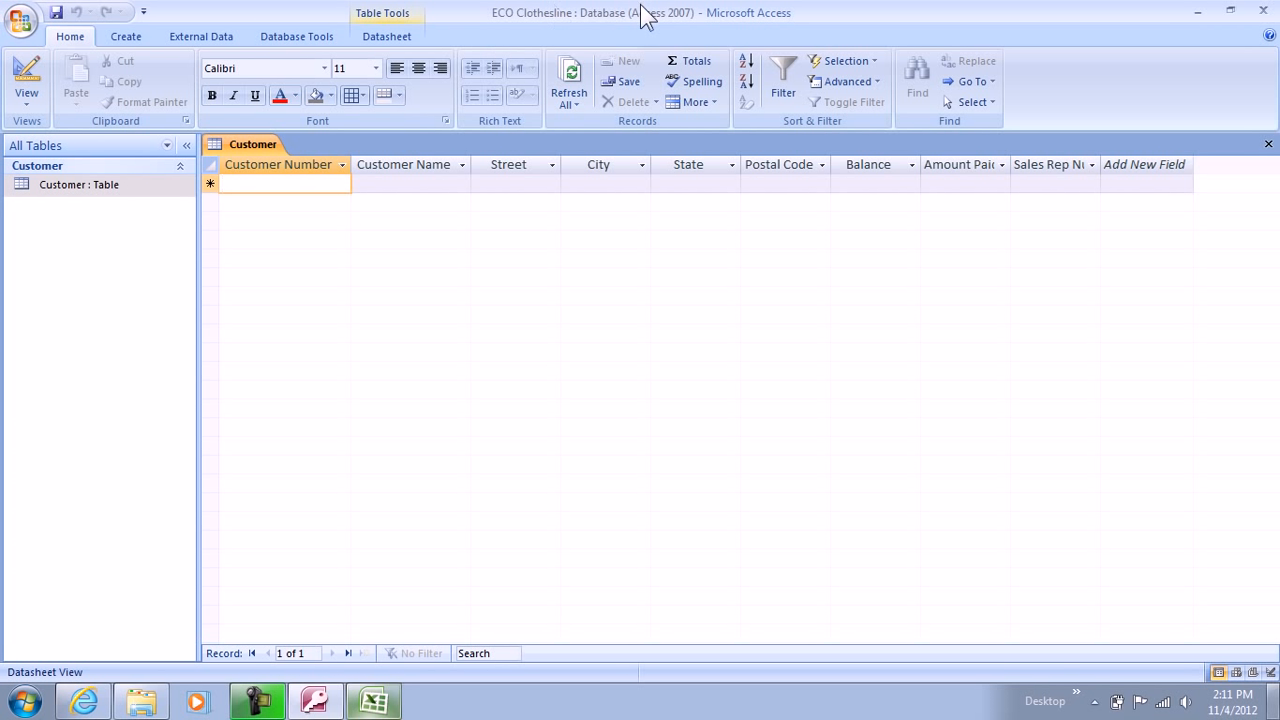
{"action": "left_click", "coordinate": [1230, 11]}
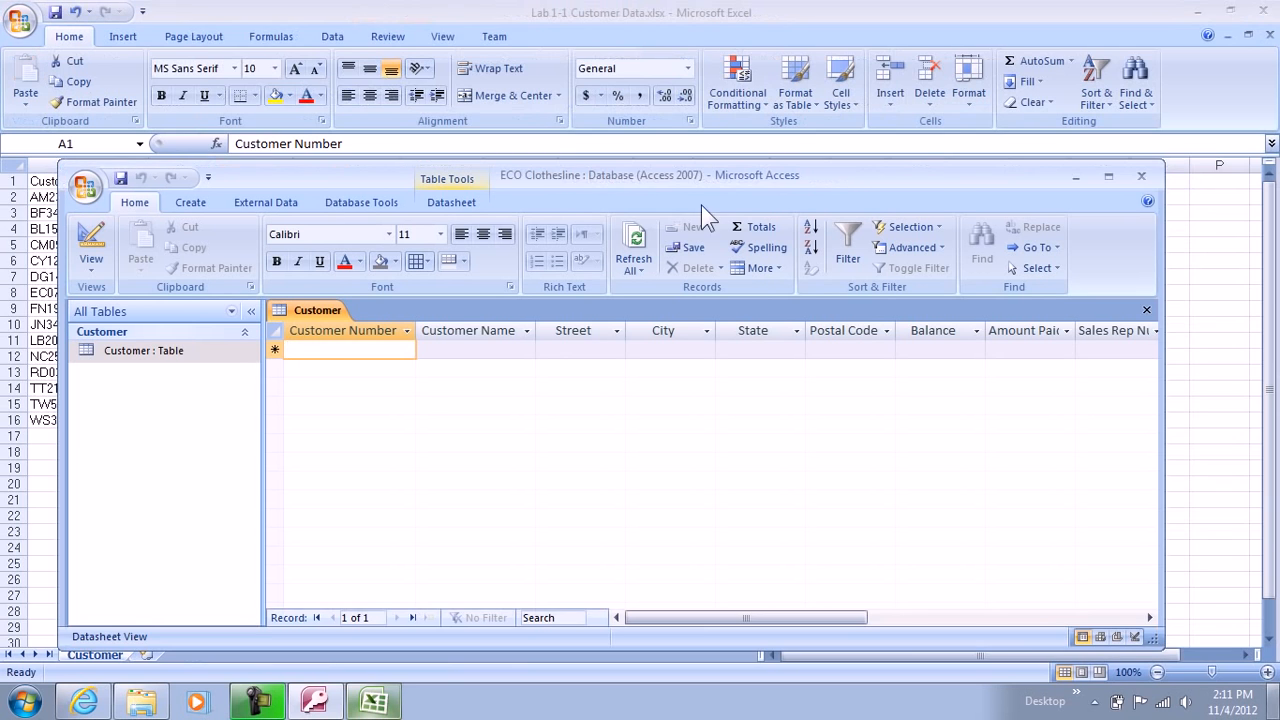
{"action": "left_click_drag", "start_coordinate": [575, 180], "coordinate": [540, 230]}
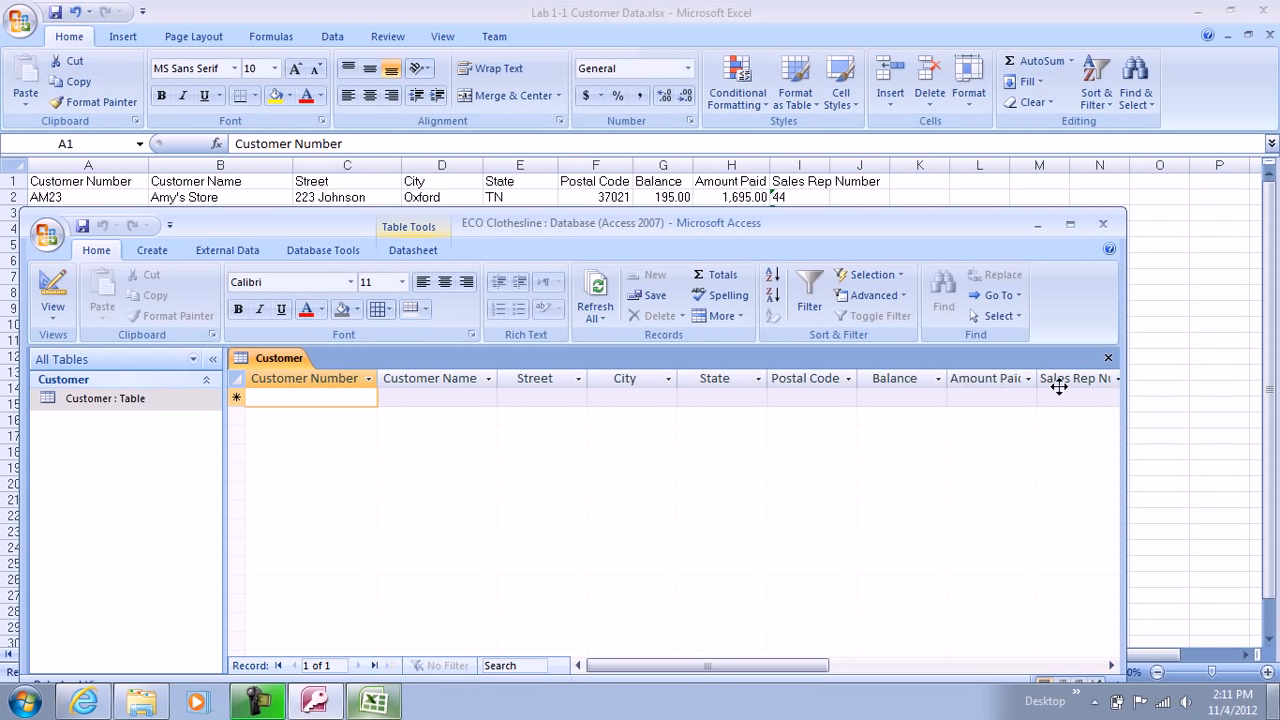
{"action": "left_click_drag", "start_coordinate": [1124, 408], "coordinate": [1147, 436]}
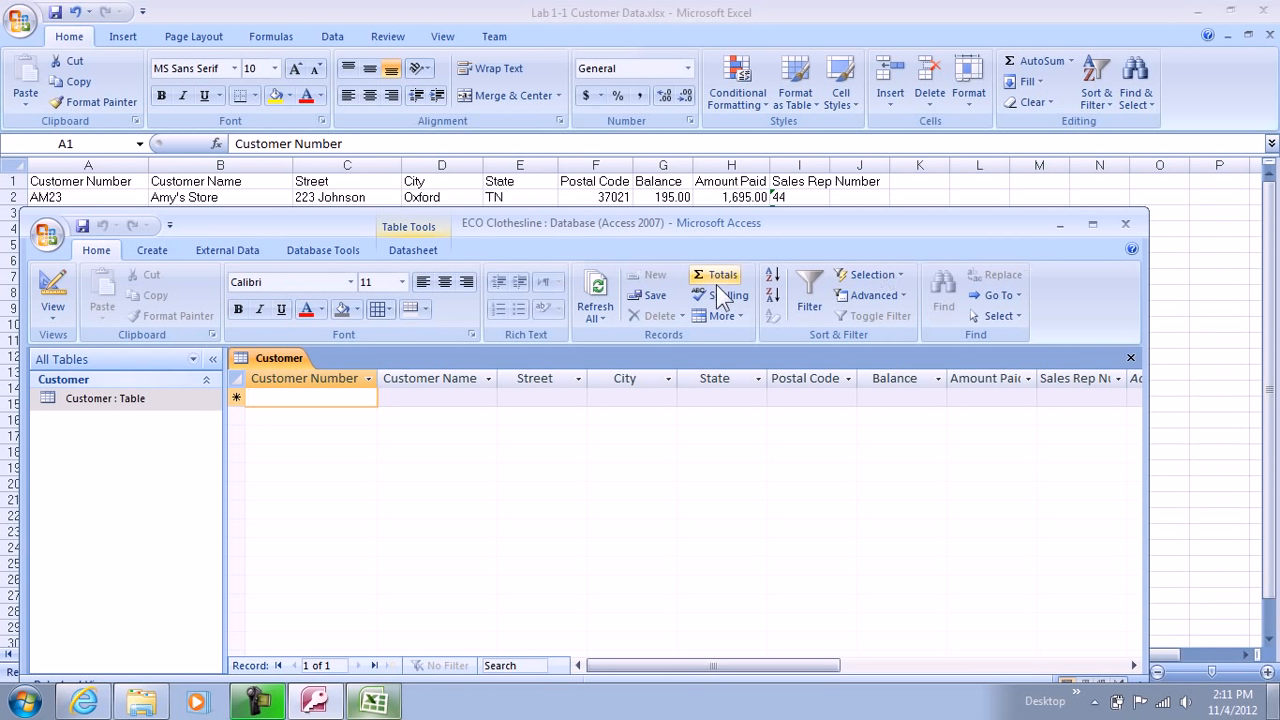
Step: Open the Customer table in Design view and move the window aside to uncover the spreadsheet's customer number column
{"action": "left_click", "coordinate": [153, 403]}
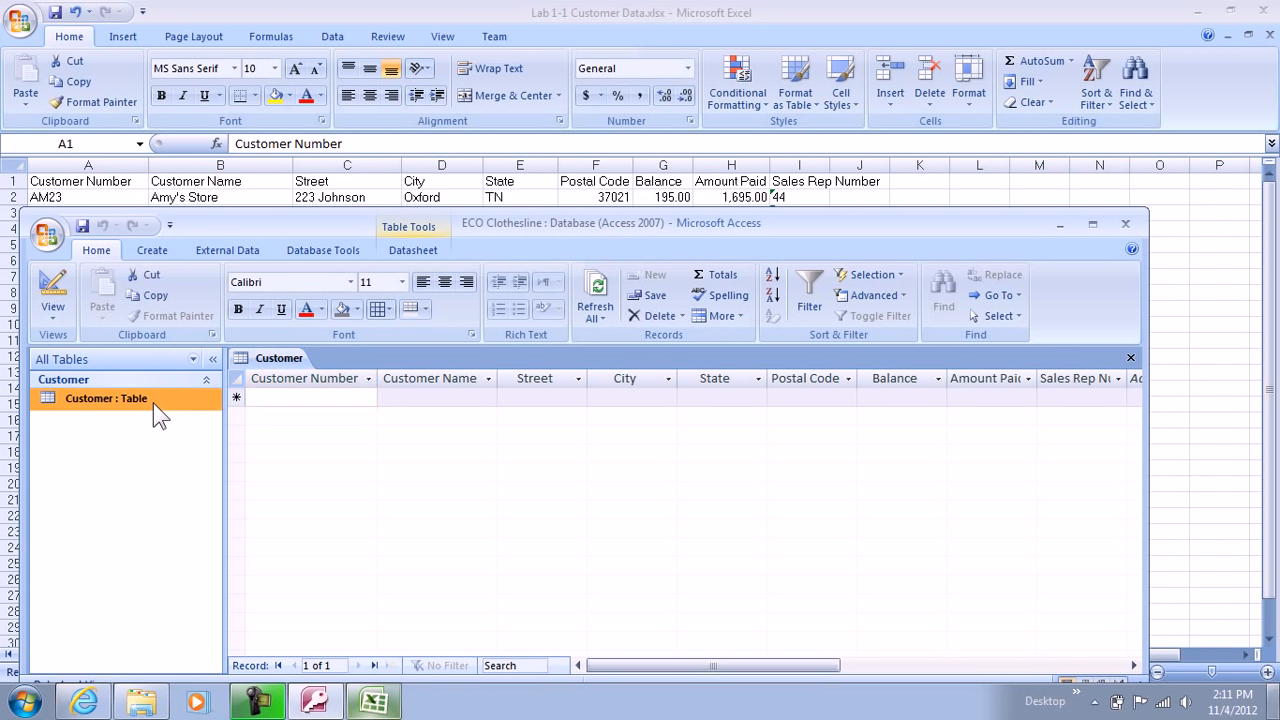
{"action": "right_click", "coordinate": [155, 406]}
{"action": "left_click", "coordinate": [276, 158]}
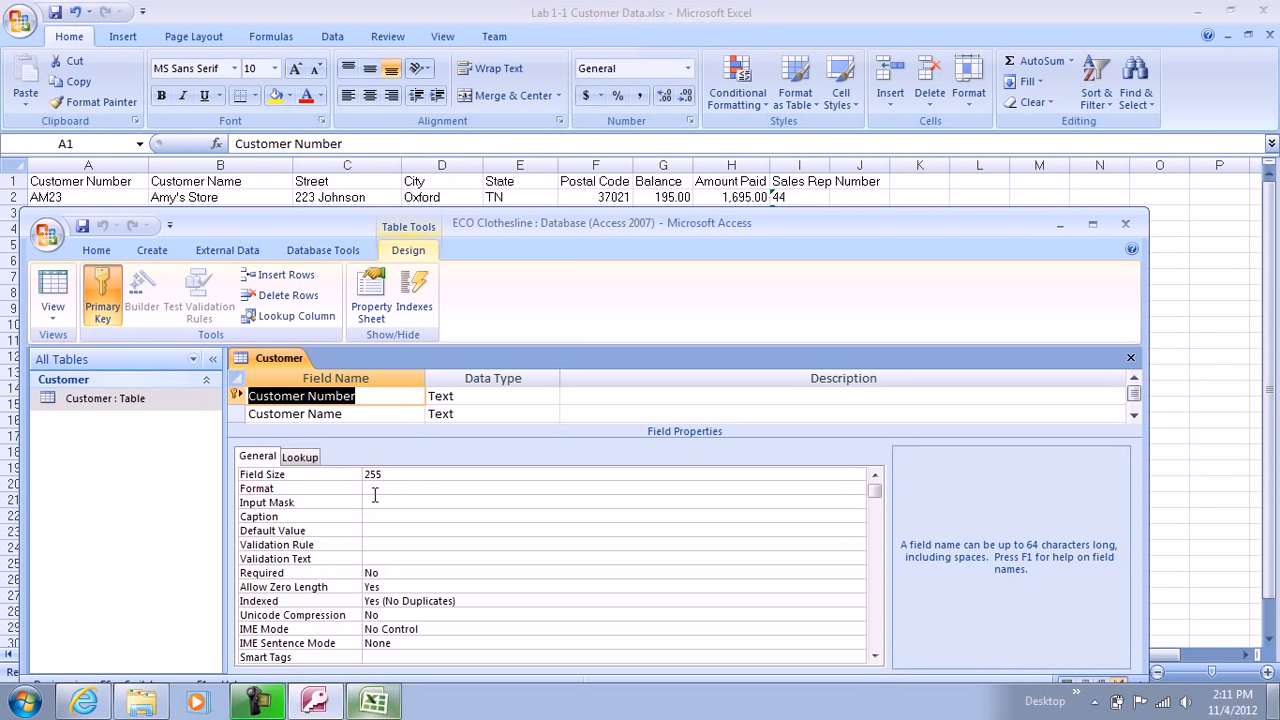
{"action": "left_click_drag", "start_coordinate": [471, 222], "coordinate": [620, 179]}
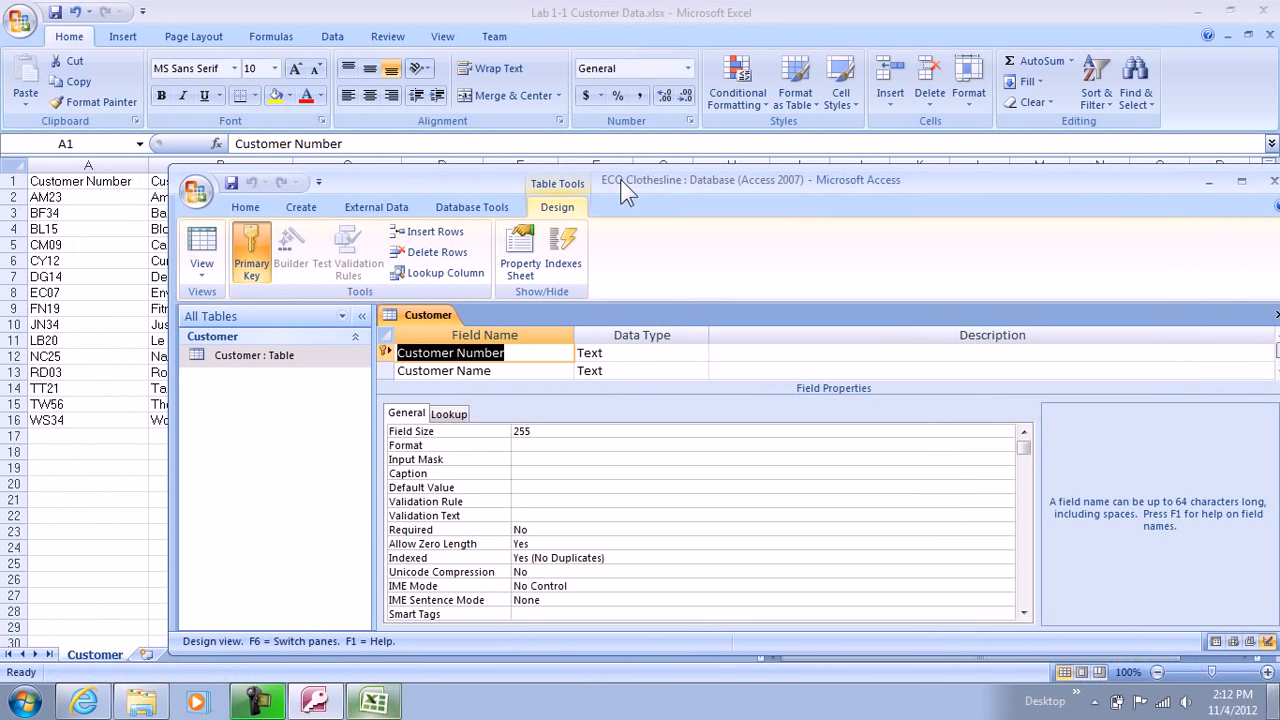
Step: Set the Customer Number field's size to 4
{"action": "left_click", "coordinate": [500, 430]}
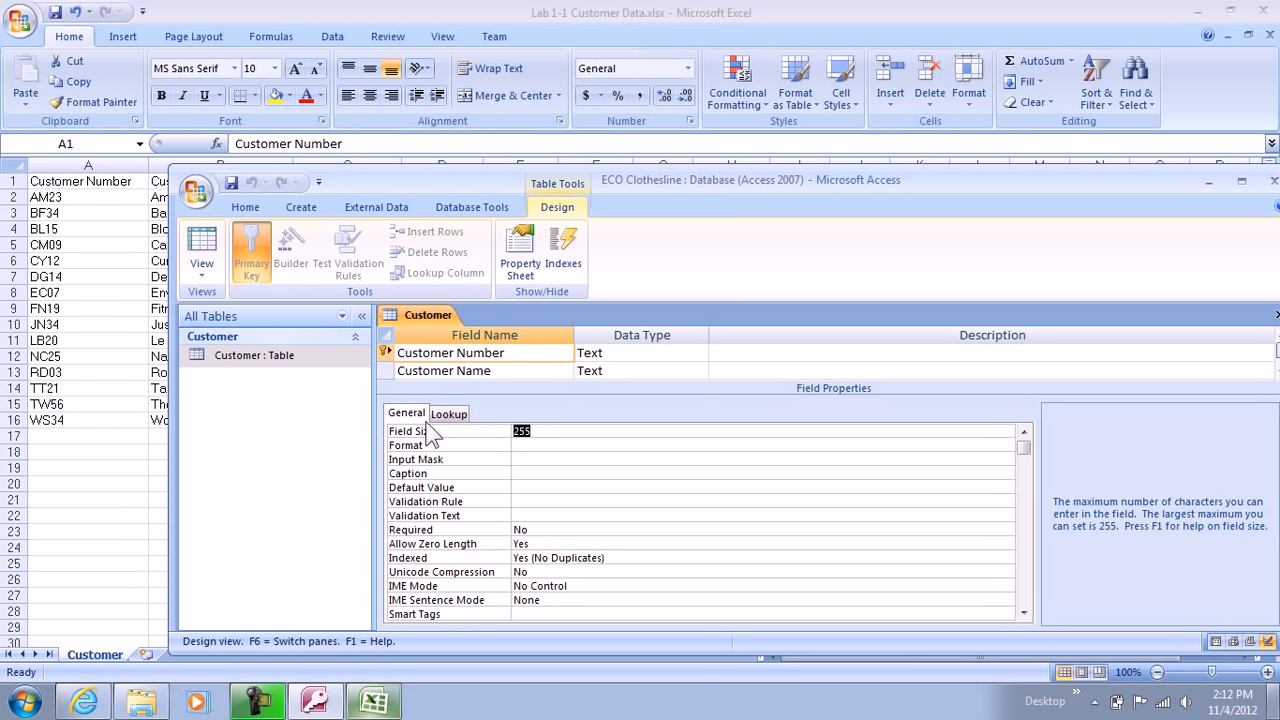
{"action": "type", "text": "4"}
{"action": "left_click", "coordinate": [612, 356]}
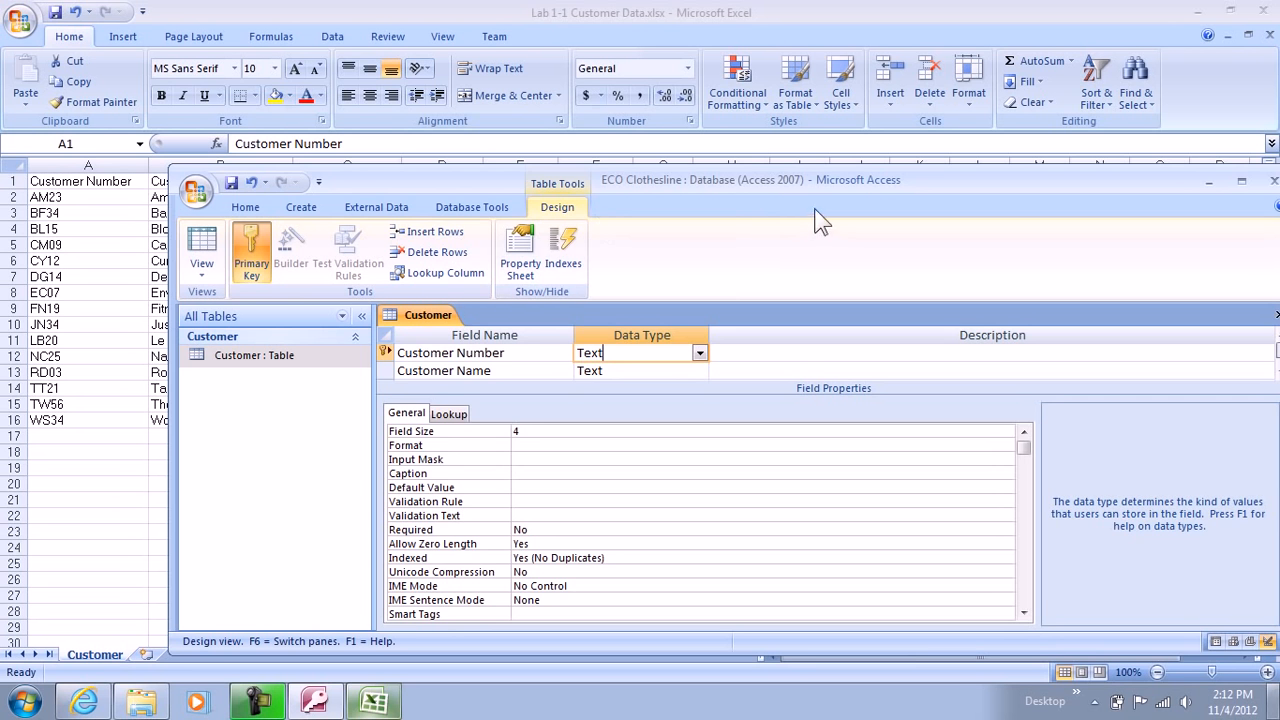
Step: Compare the Customer Name field's size with the longest customer name in the spreadsheet
{"action": "left_click_drag", "start_coordinate": [897, 172], "coordinate": [769, 218]}
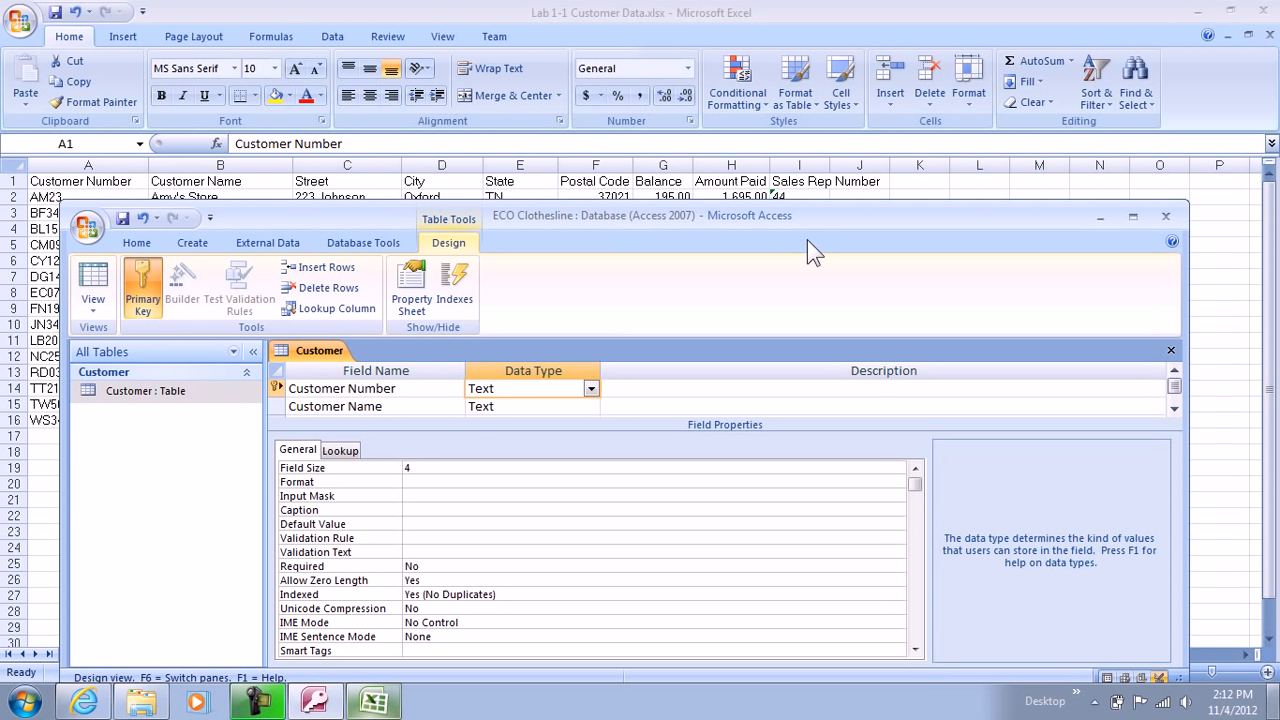
{"action": "left_click", "coordinate": [412, 408]}
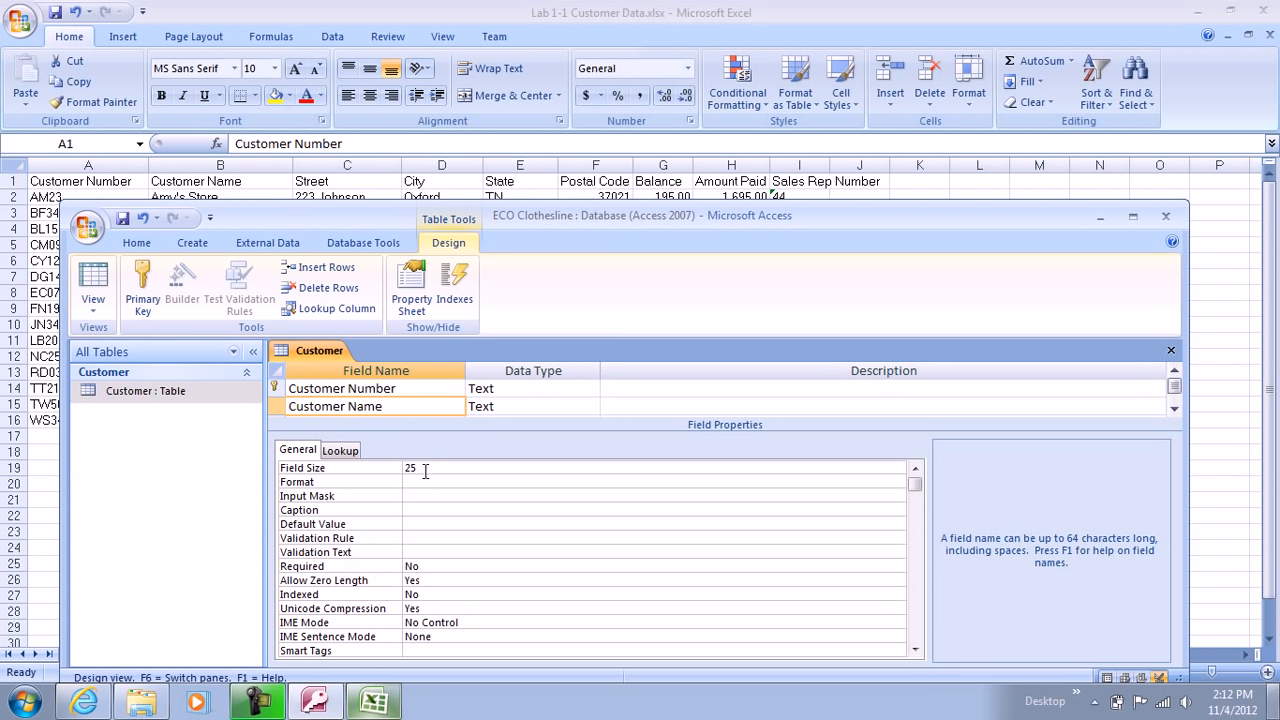
{"action": "left_click_drag", "start_coordinate": [572, 218], "coordinate": [557, 474]}
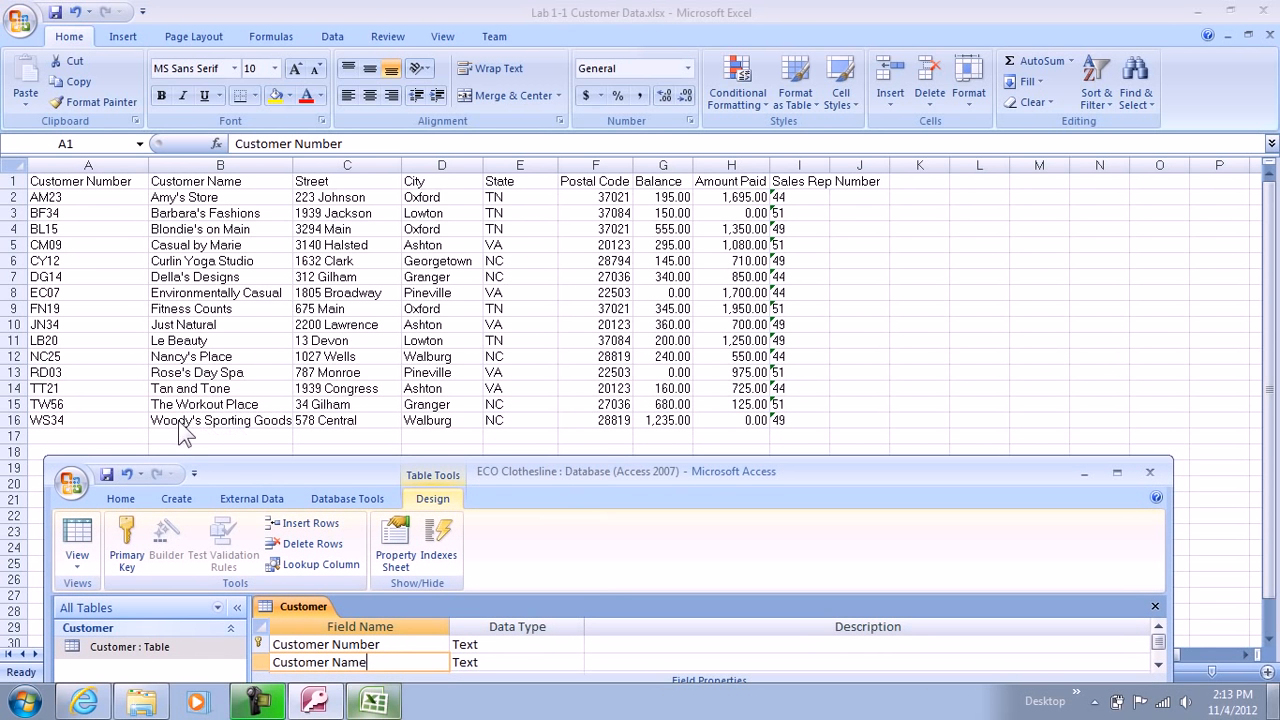
{"action": "left_click_drag", "start_coordinate": [612, 483], "coordinate": [627, 196]}
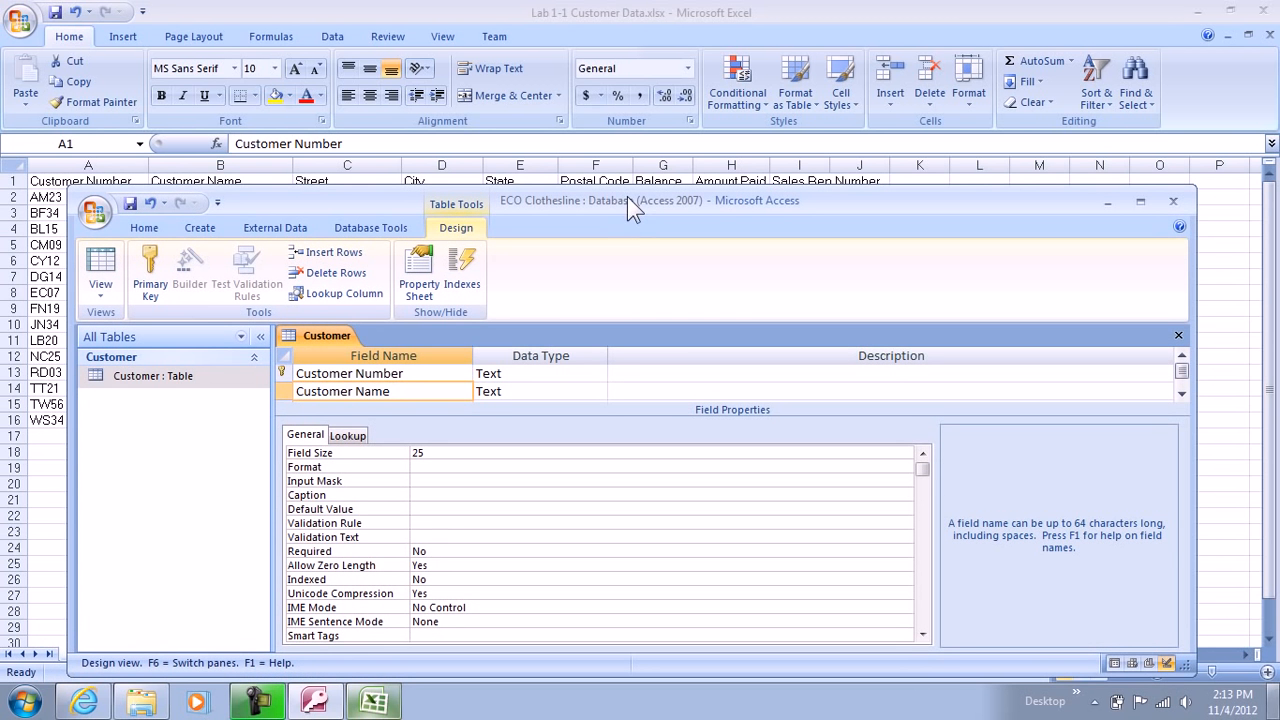
Step: Check the Postal Code field's size and properties against the postal codes in the spreadsheet
{"action": "left_click", "coordinate": [1183, 385]}
{"action": "left_click", "coordinate": [1183, 385]}
{"action": "left_click", "coordinate": [1183, 385]}
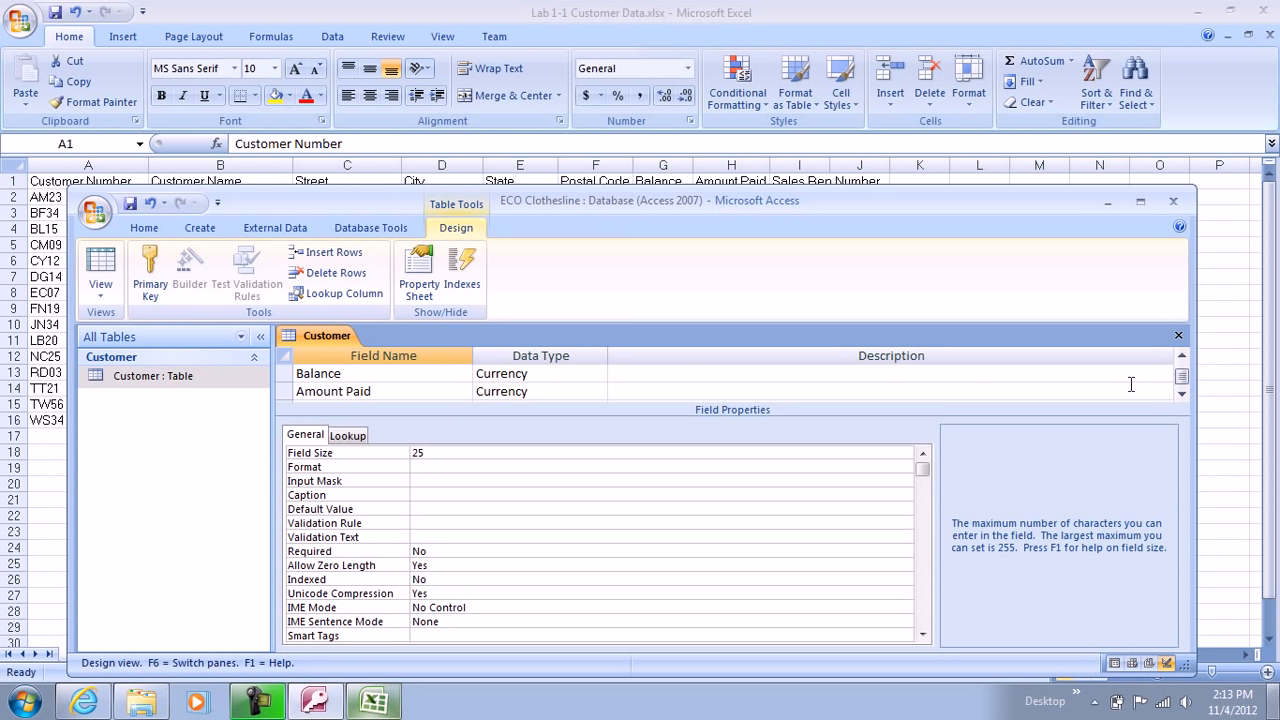
{"action": "left_click", "coordinate": [1182, 365]}
{"action": "left_click", "coordinate": [438, 392]}
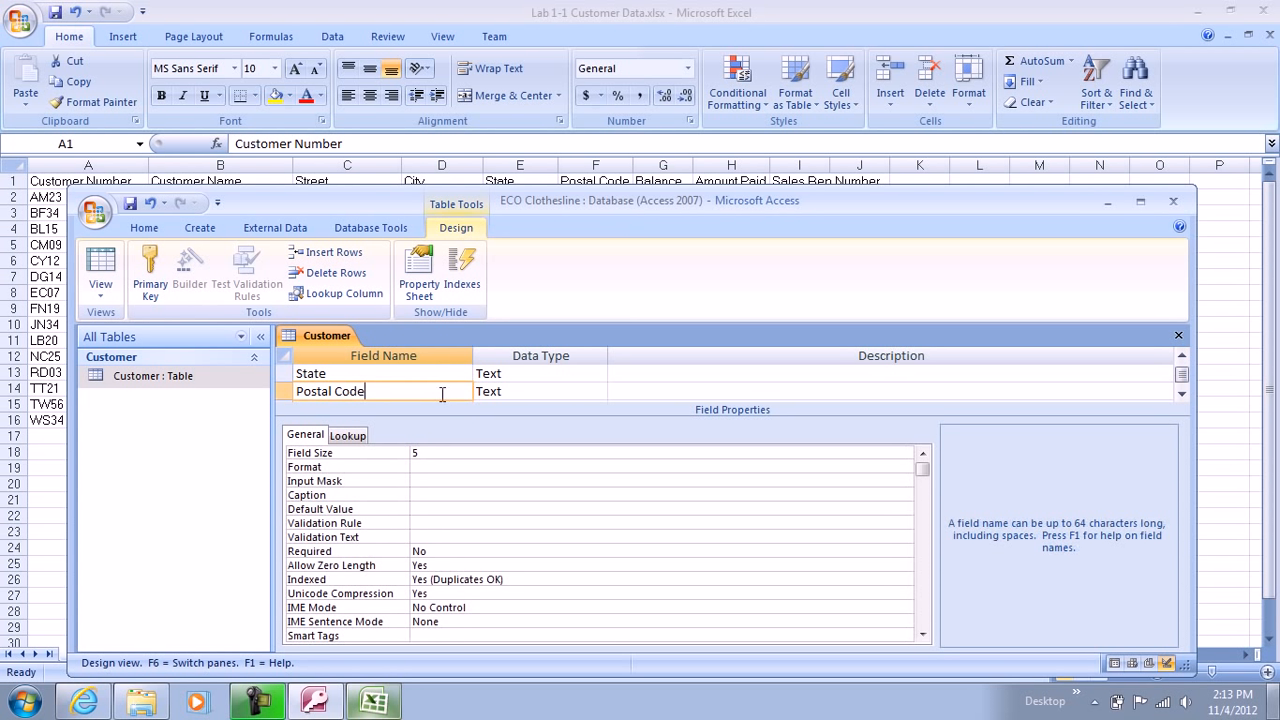
{"action": "left_click", "coordinate": [424, 453]}
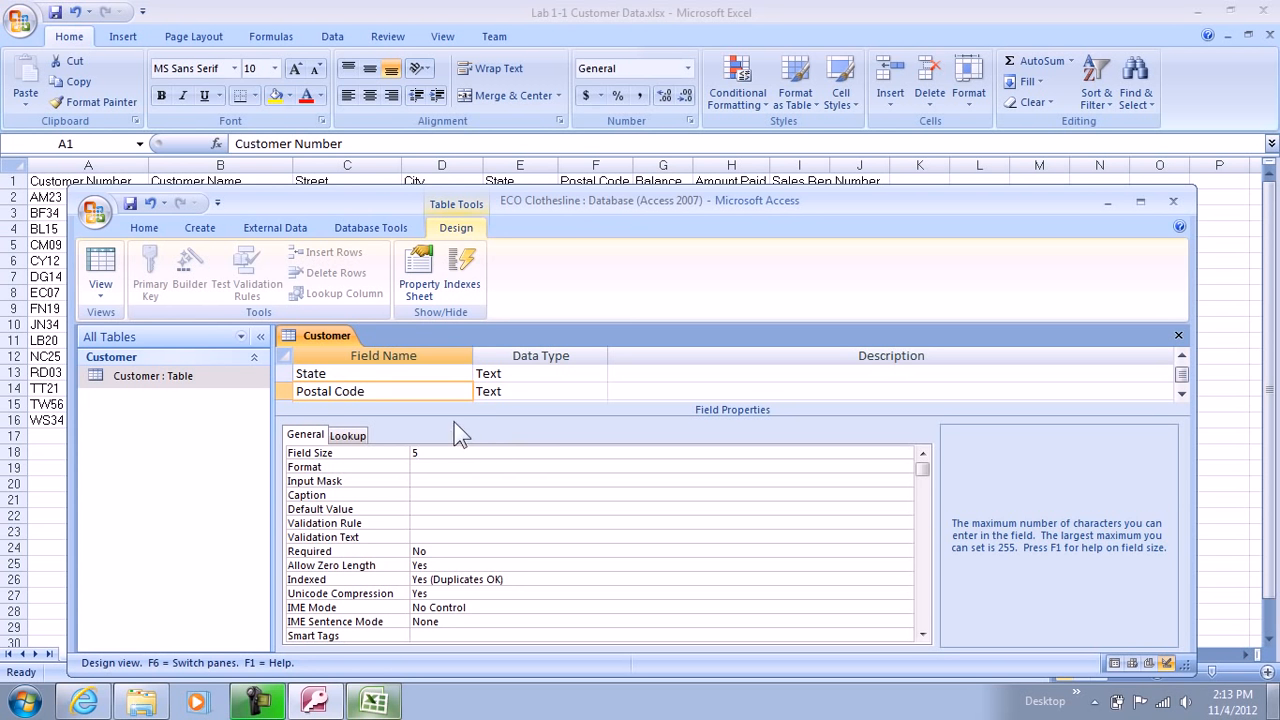
{"action": "left_click_drag", "start_coordinate": [572, 209], "coordinate": [576, 479]}
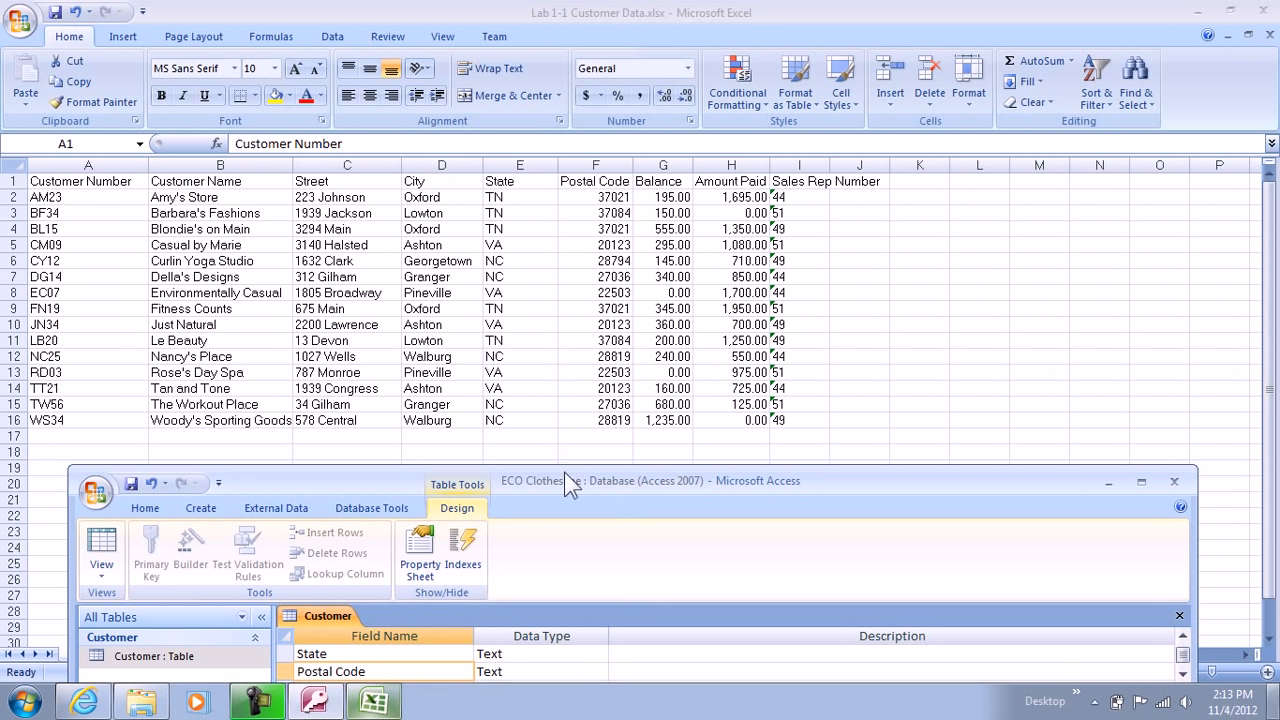
{"action": "left_click_drag", "start_coordinate": [564, 478], "coordinate": [557, 201]}
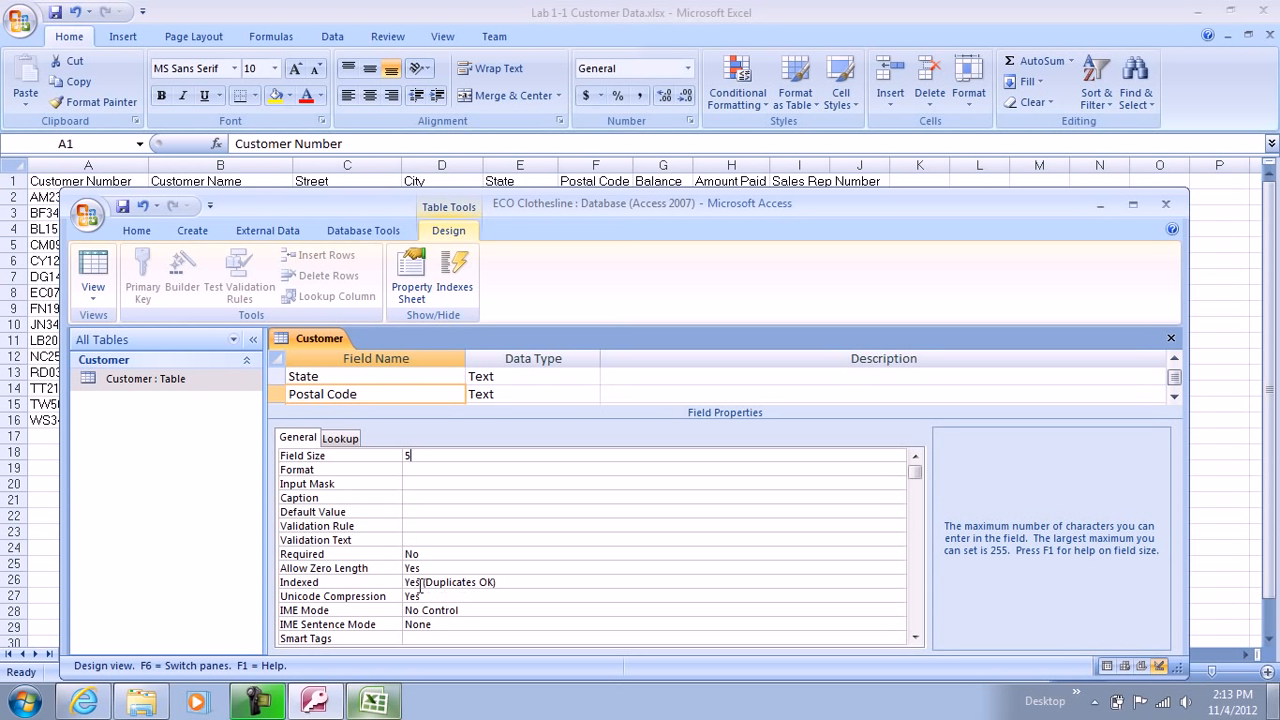
{"action": "left_click_drag", "start_coordinate": [690, 225], "coordinate": [714, 460]}
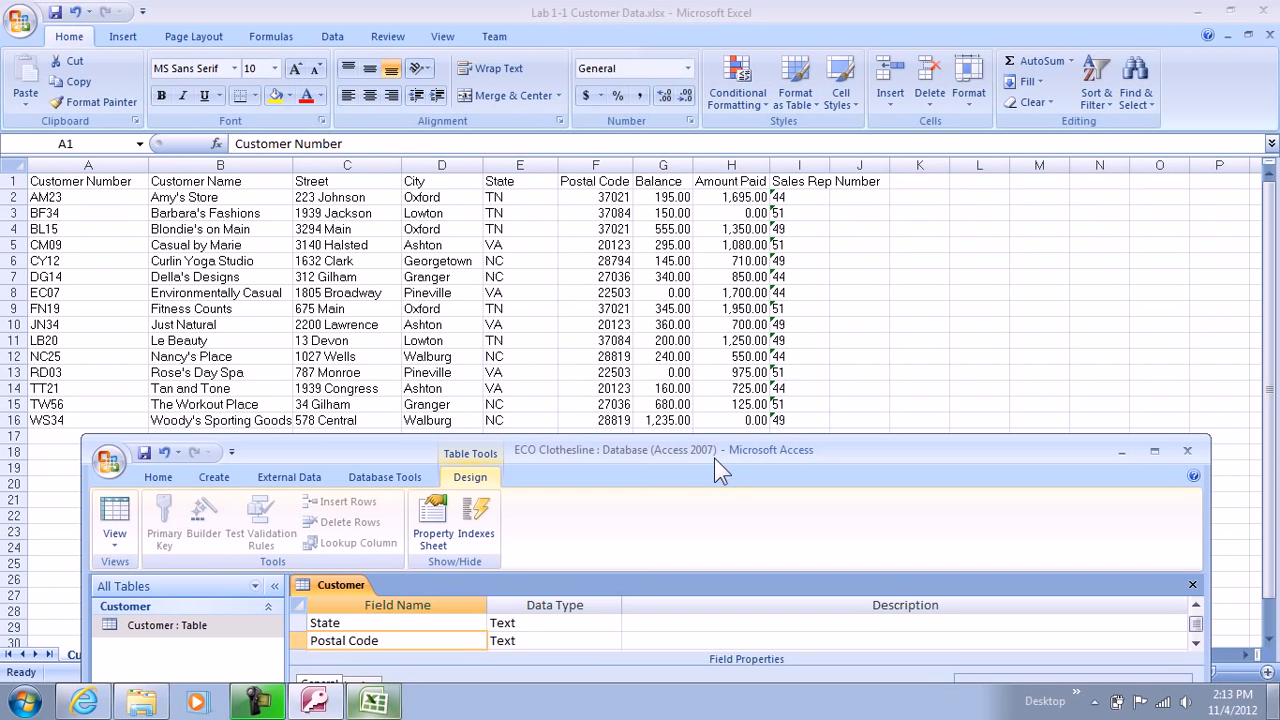
{"action": "left_click_drag", "start_coordinate": [714, 458], "coordinate": [718, 234]}
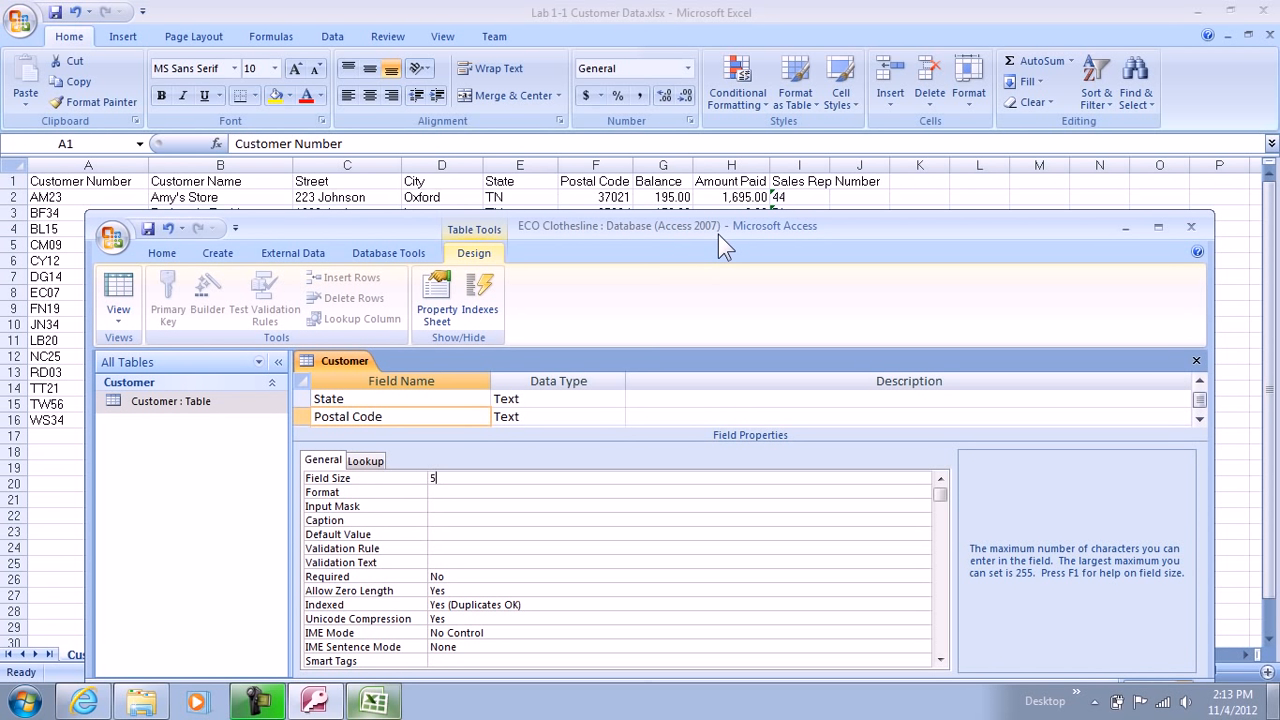
Step: Check the field properties of Sales Rep Number at the end of the table design
{"action": "left_click", "coordinate": [1199, 420]}
{"action": "left_click", "coordinate": [1199, 420]}
{"action": "left_click", "coordinate": [1199, 420]}
{"action": "left_click", "coordinate": [1199, 420]}
{"action": "left_click", "coordinate": [1199, 420]}
{"action": "left_click_drag", "start_coordinate": [1202, 394], "coordinate": [1196, 392]}
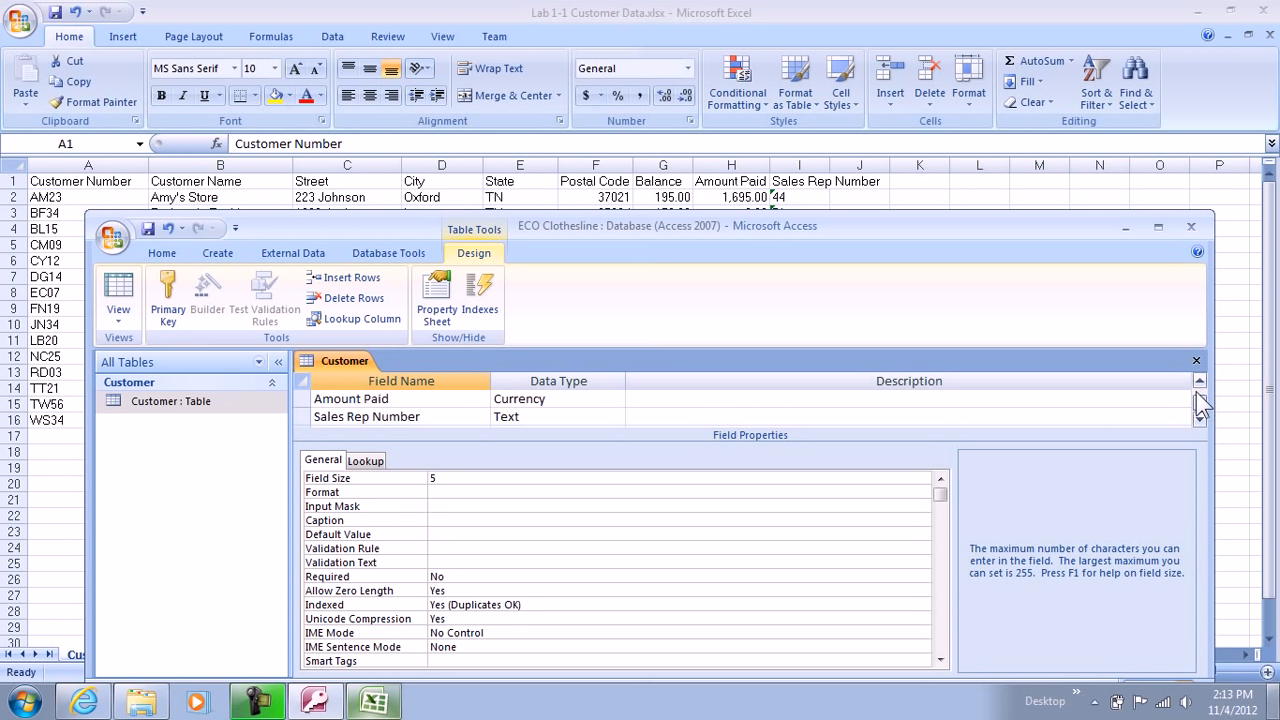
{"action": "left_click", "coordinate": [444, 417]}
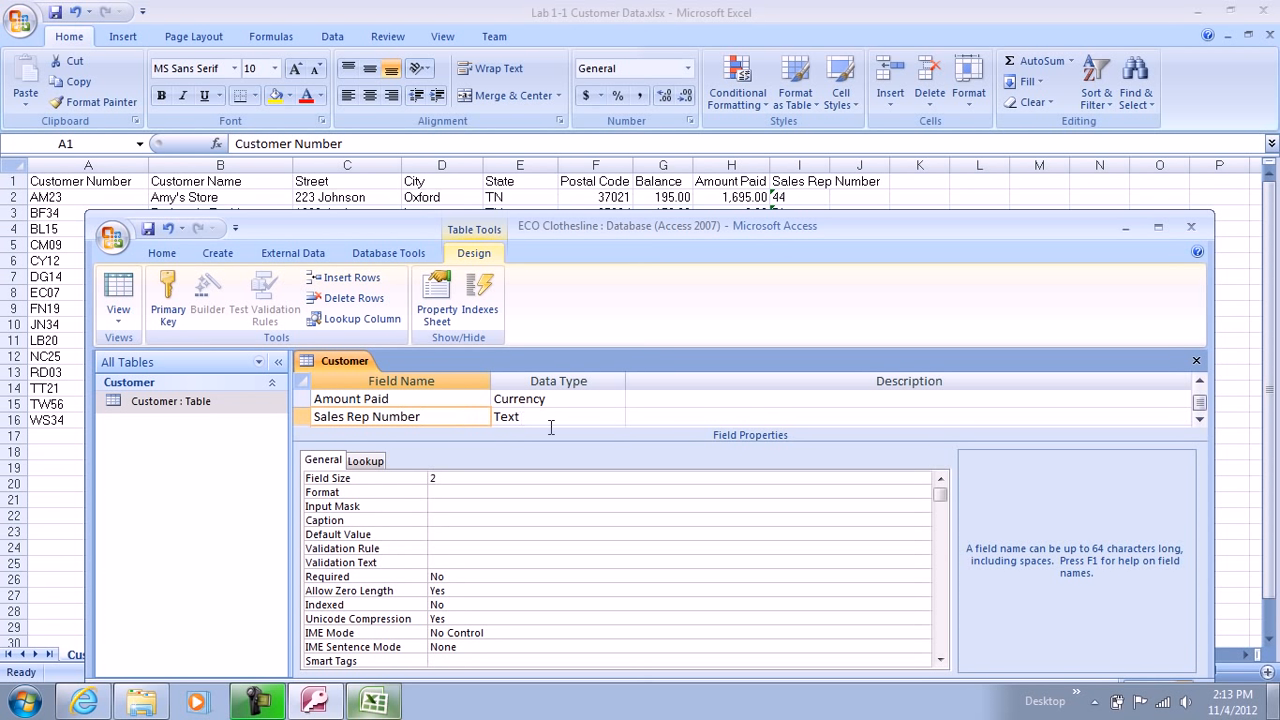
Step: Set the Amount Paid field's decimal places to 2 and uncover the spreadsheet's amounts for comparison
{"action": "left_click", "coordinate": [533, 400]}
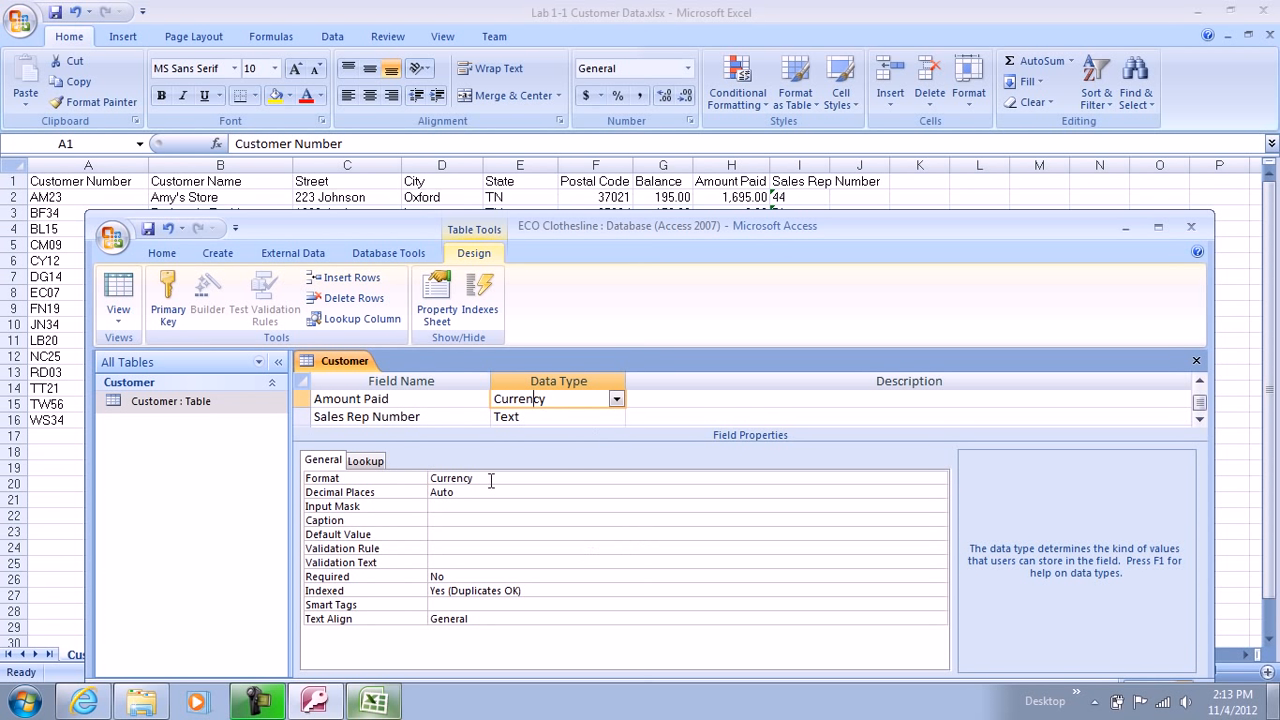
{"action": "left_click", "coordinate": [468, 494]}
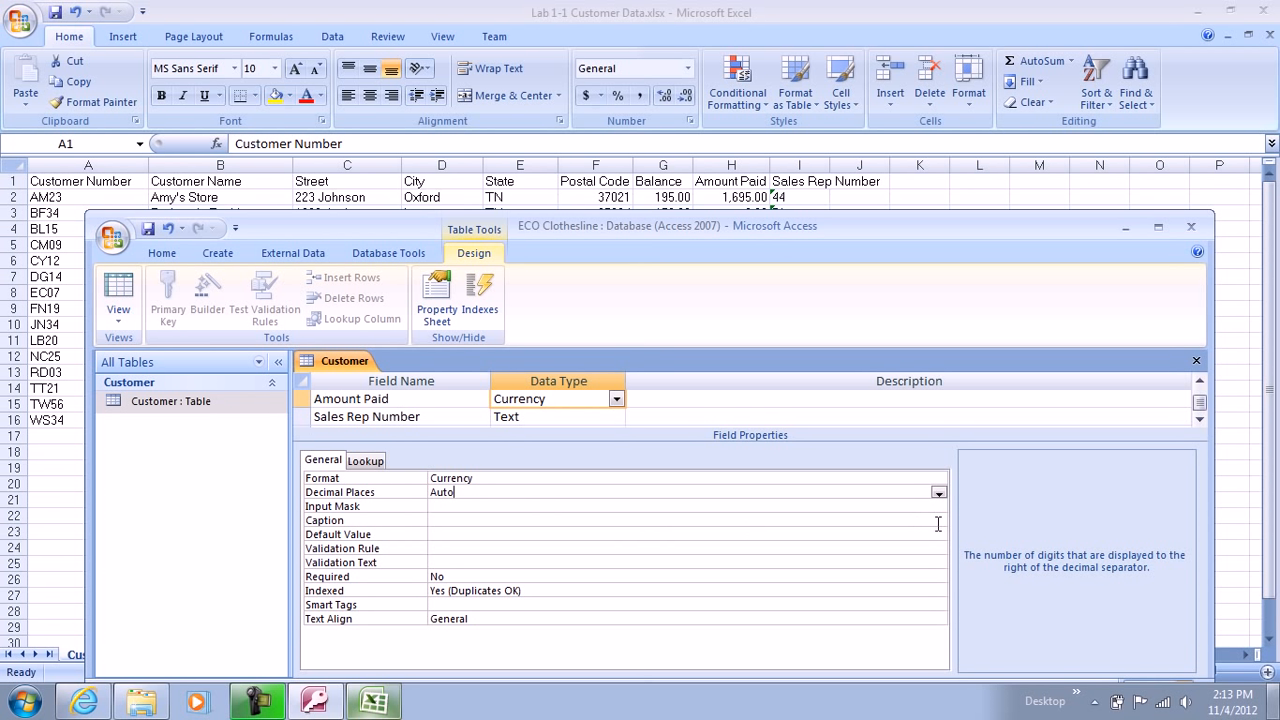
{"action": "left_click", "coordinate": [939, 492]}
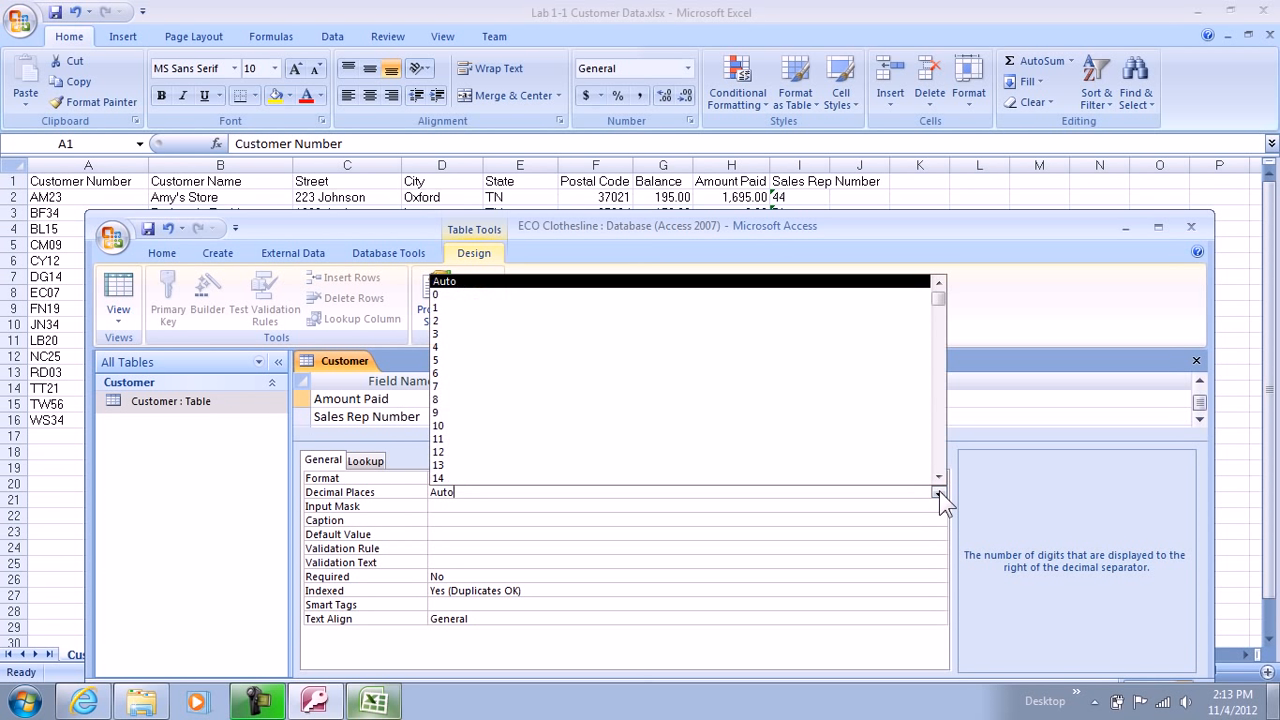
{"action": "left_click", "coordinate": [537, 321]}
{"action": "left_click", "coordinate": [493, 505]}
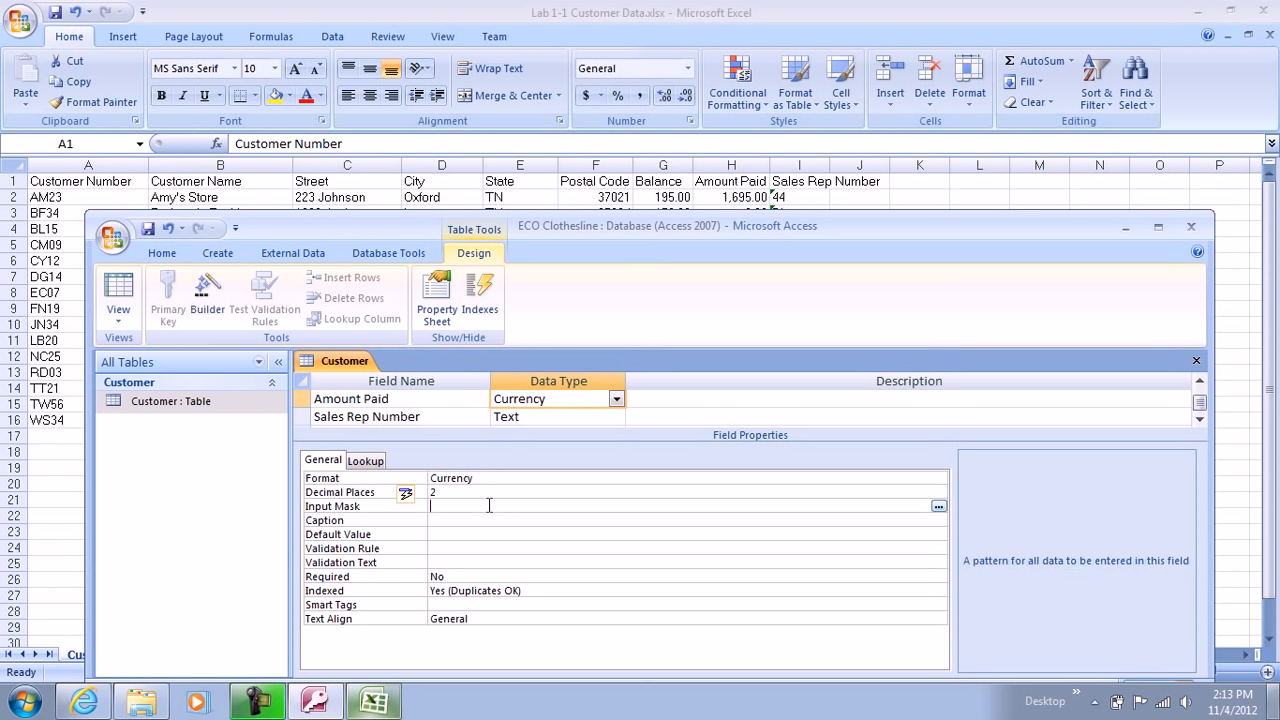
{"action": "left_click_drag", "start_coordinate": [727, 223], "coordinate": [706, 318]}
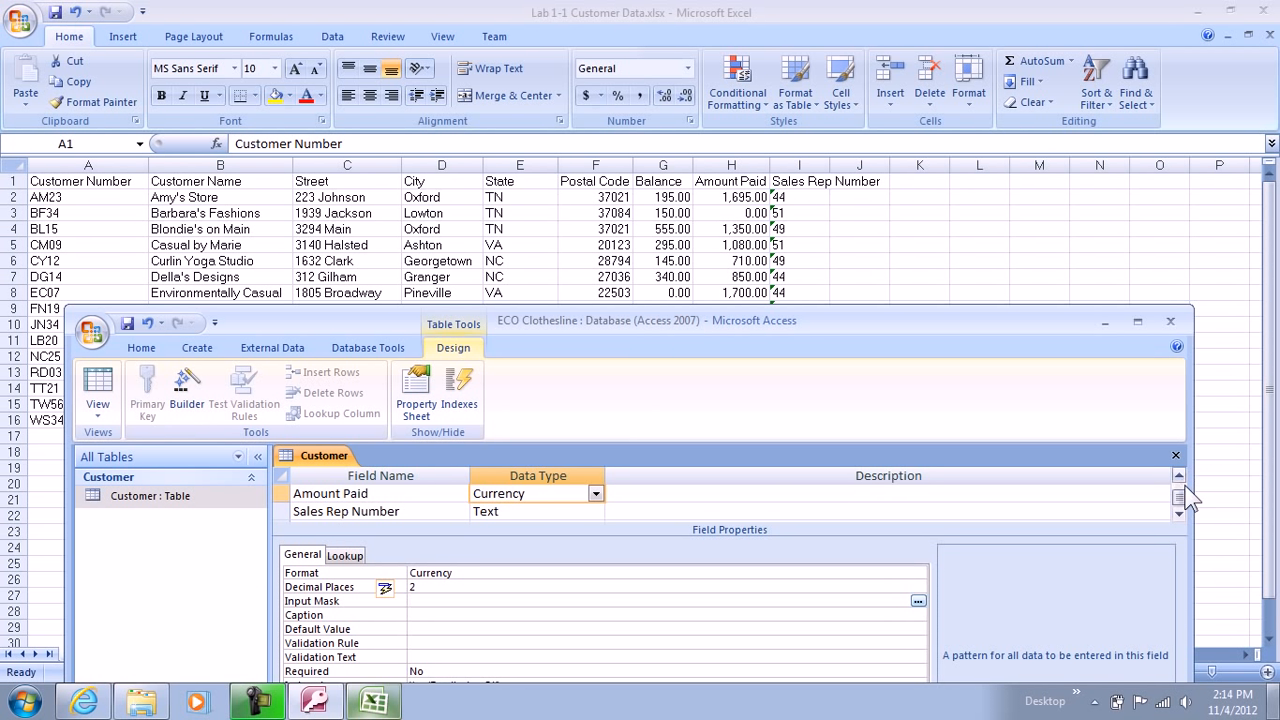
Step: Check the format and decimal places of the Balance and Amount Paid fields in the table design
{"action": "scroll", "coordinate": [1180, 488], "scroll_direction": "up", "scroll_amount": 2}
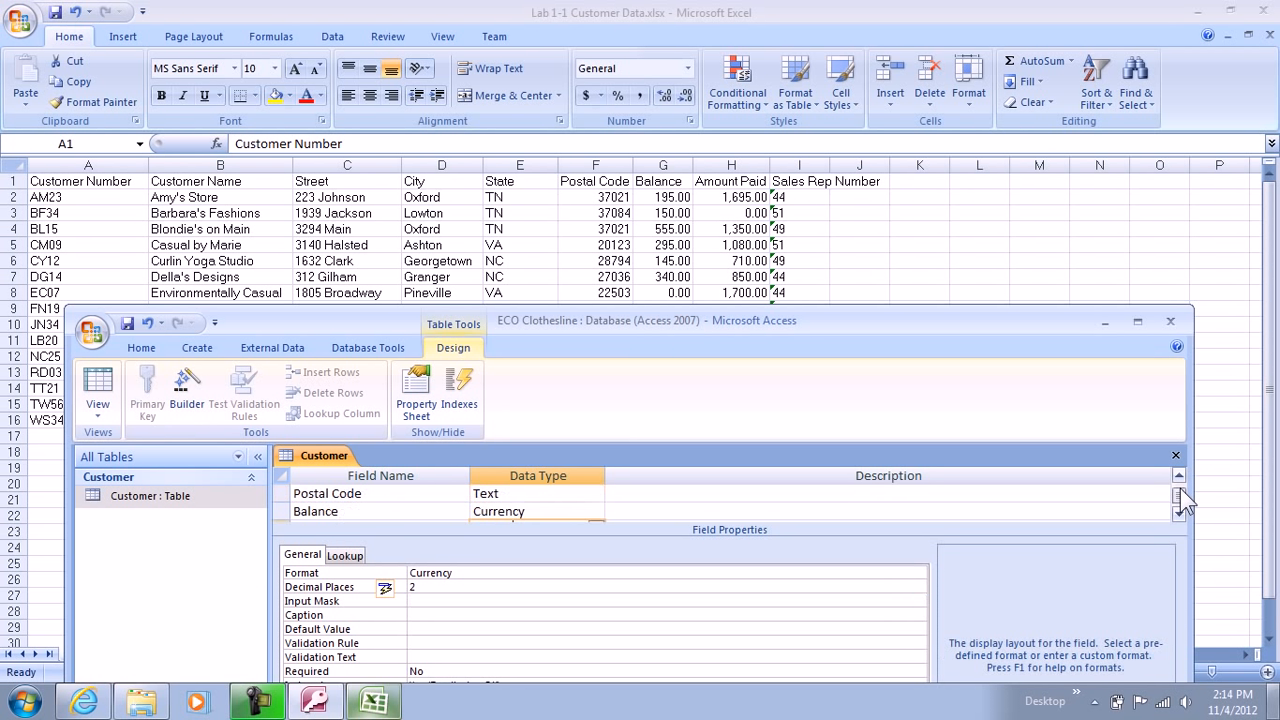
{"action": "left_click", "coordinate": [531, 512]}
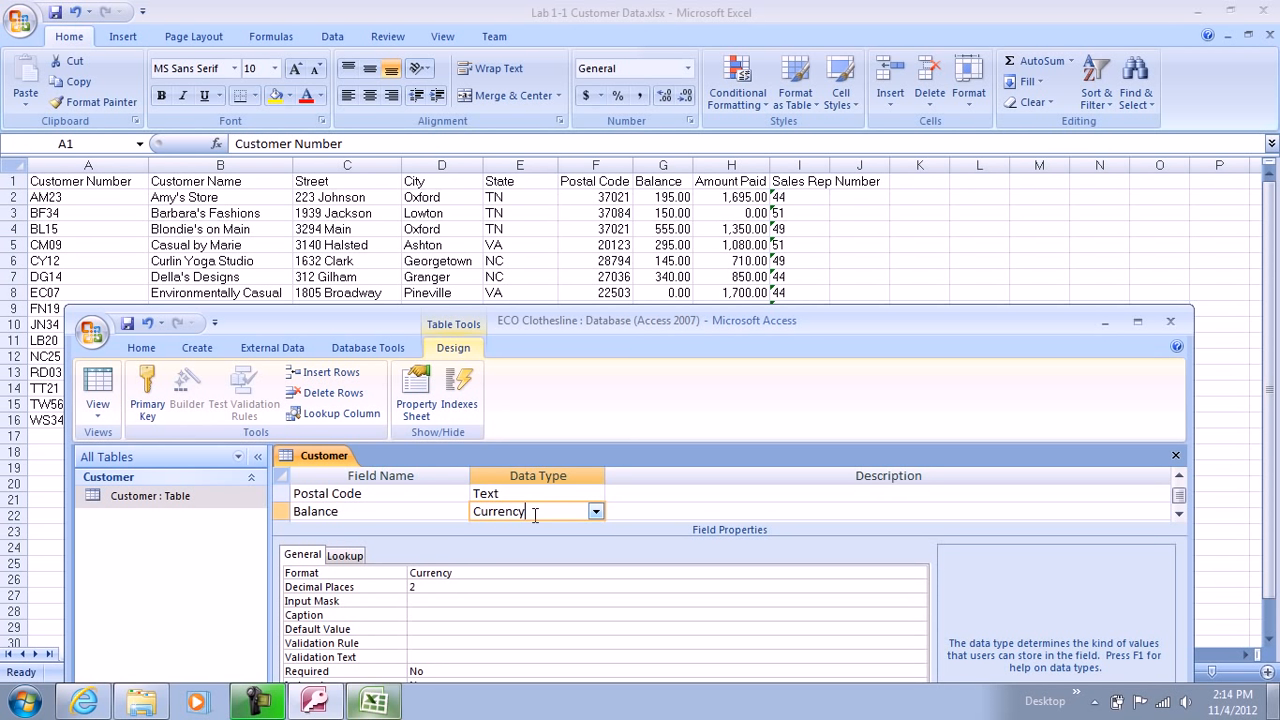
{"action": "left_click", "coordinate": [682, 520]}
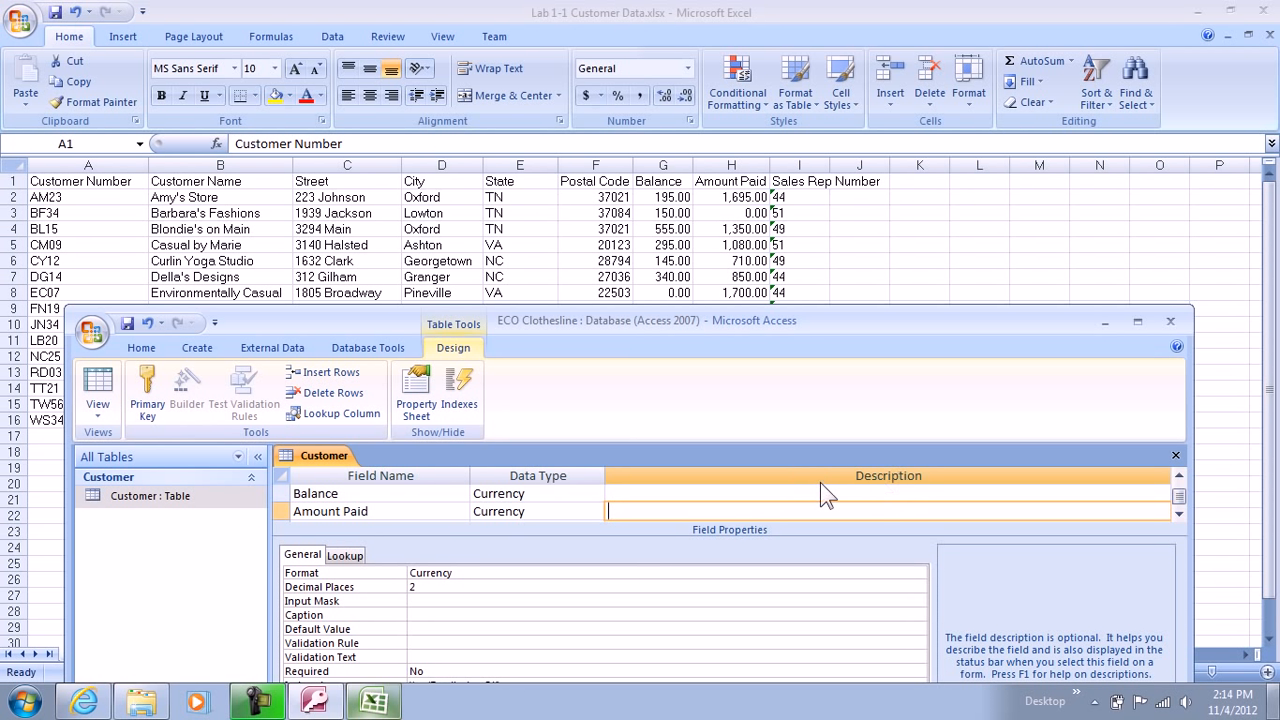
{"action": "left_click", "coordinate": [782, 493]}
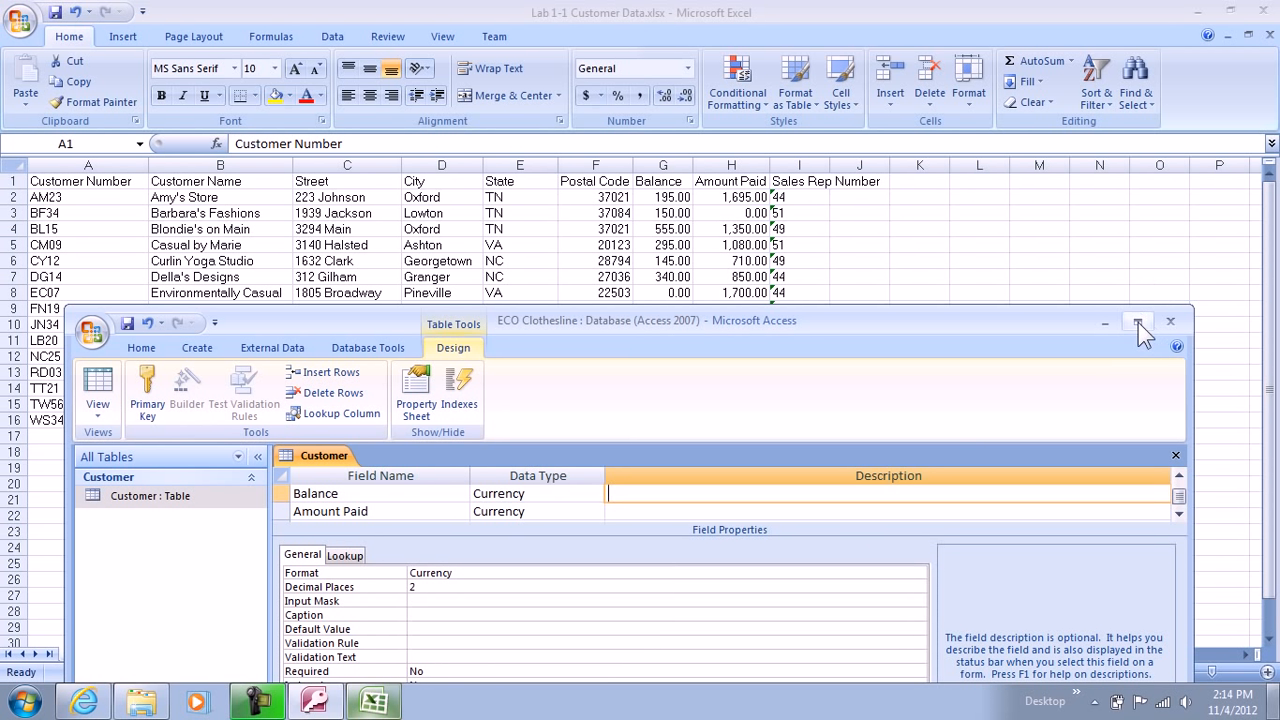
Step: Close the Lab 1-1 Customer Data workbook without saving and maximize the ECO Clothesline database window
{"action": "left_click", "coordinate": [1268, 10]}
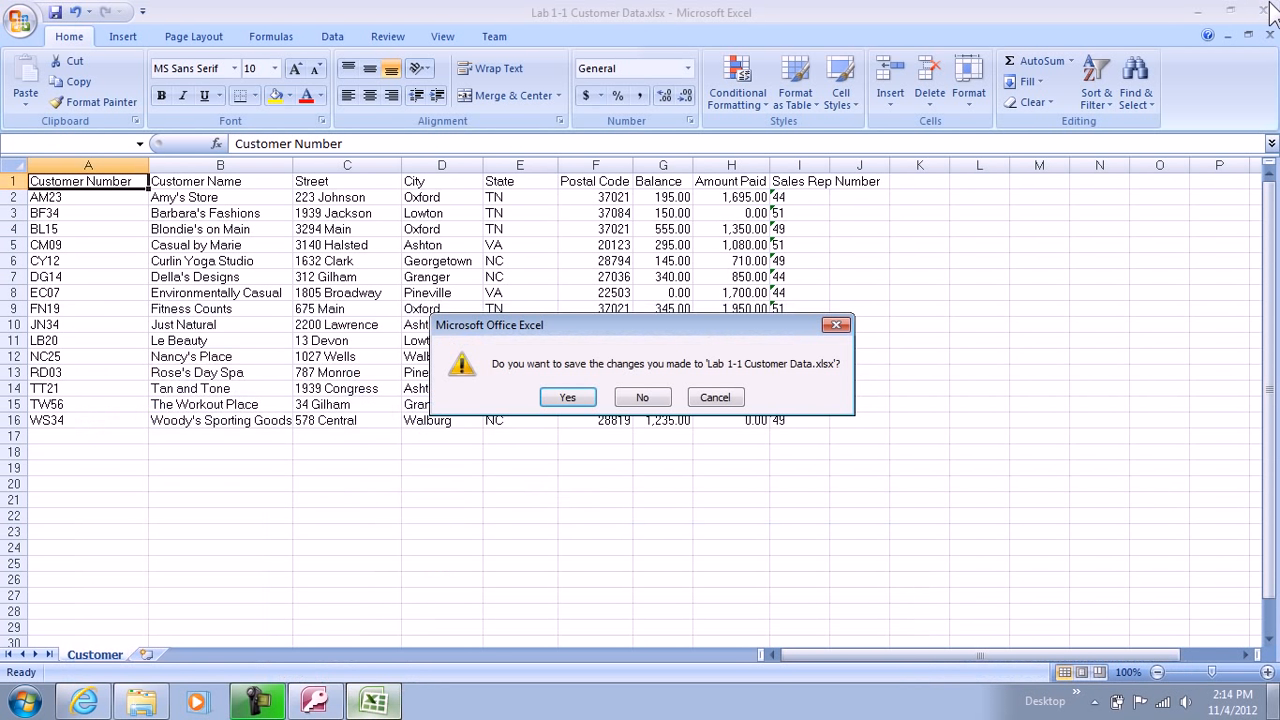
{"action": "left_click", "coordinate": [645, 398]}
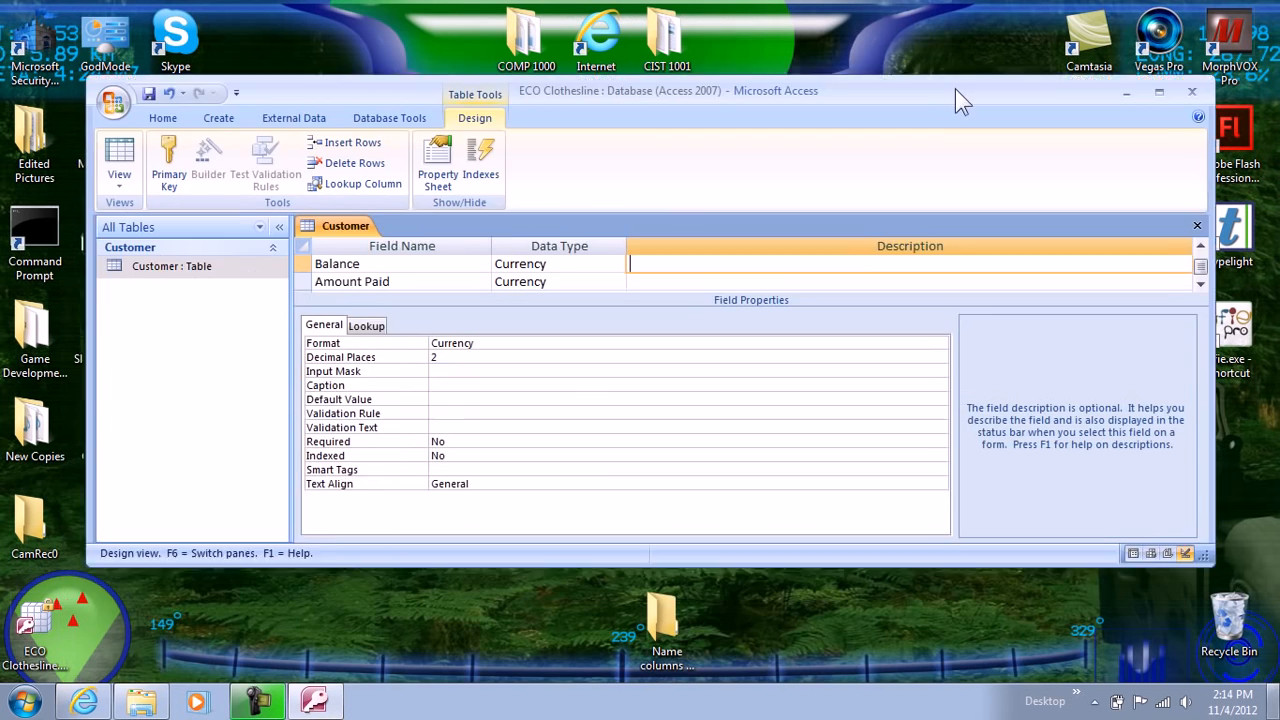
{"action": "left_click_drag", "start_coordinate": [955, 100], "coordinate": [945, 128]}
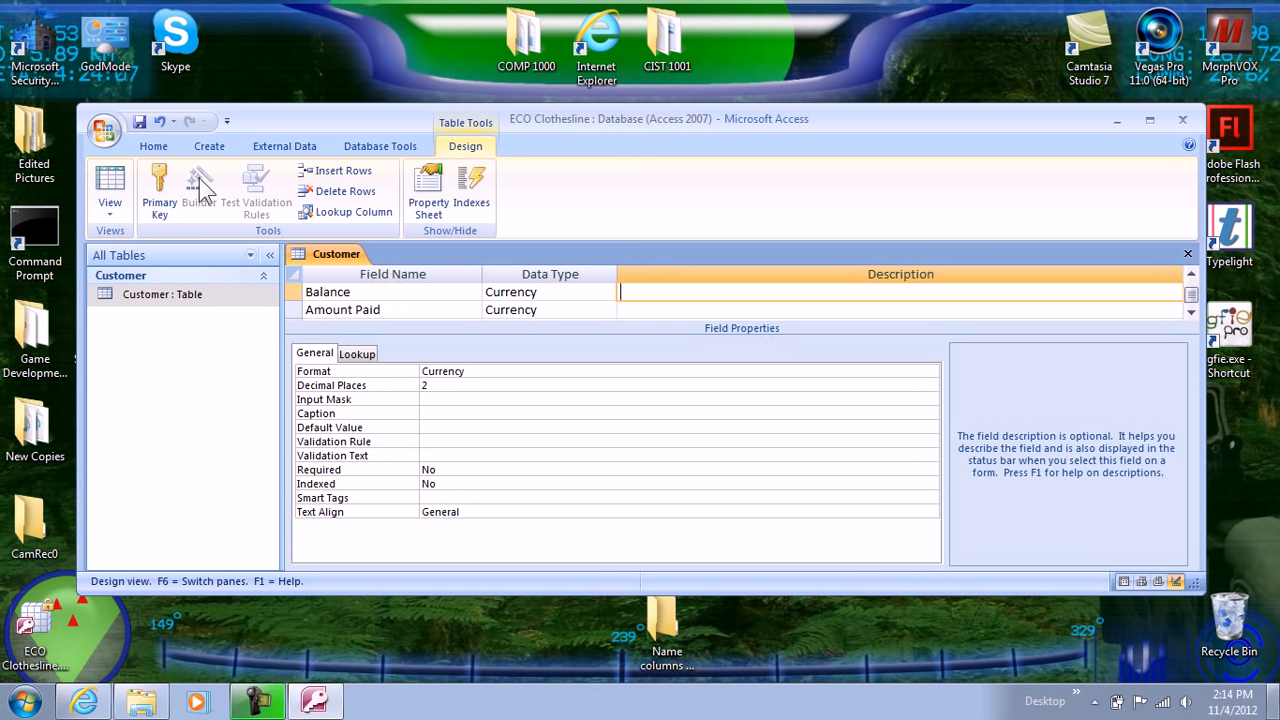
{"action": "left_click", "coordinate": [153, 146]}
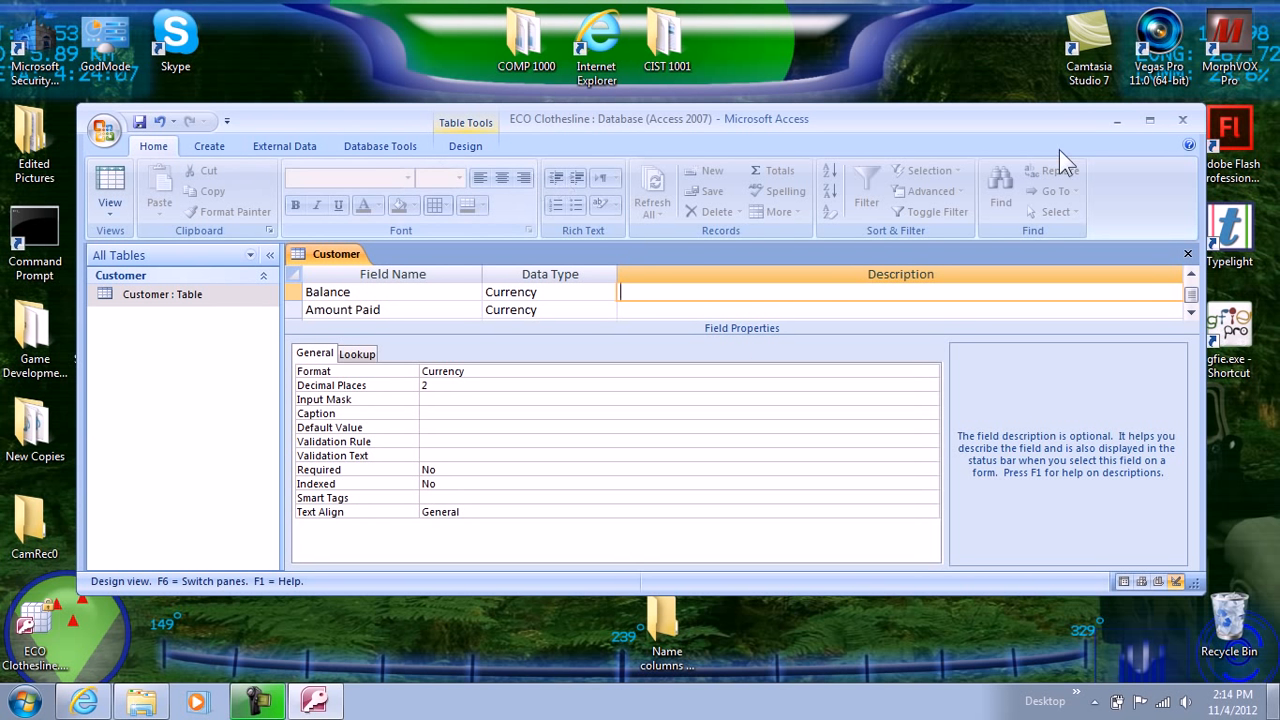
{"action": "left_click", "coordinate": [1149, 119]}
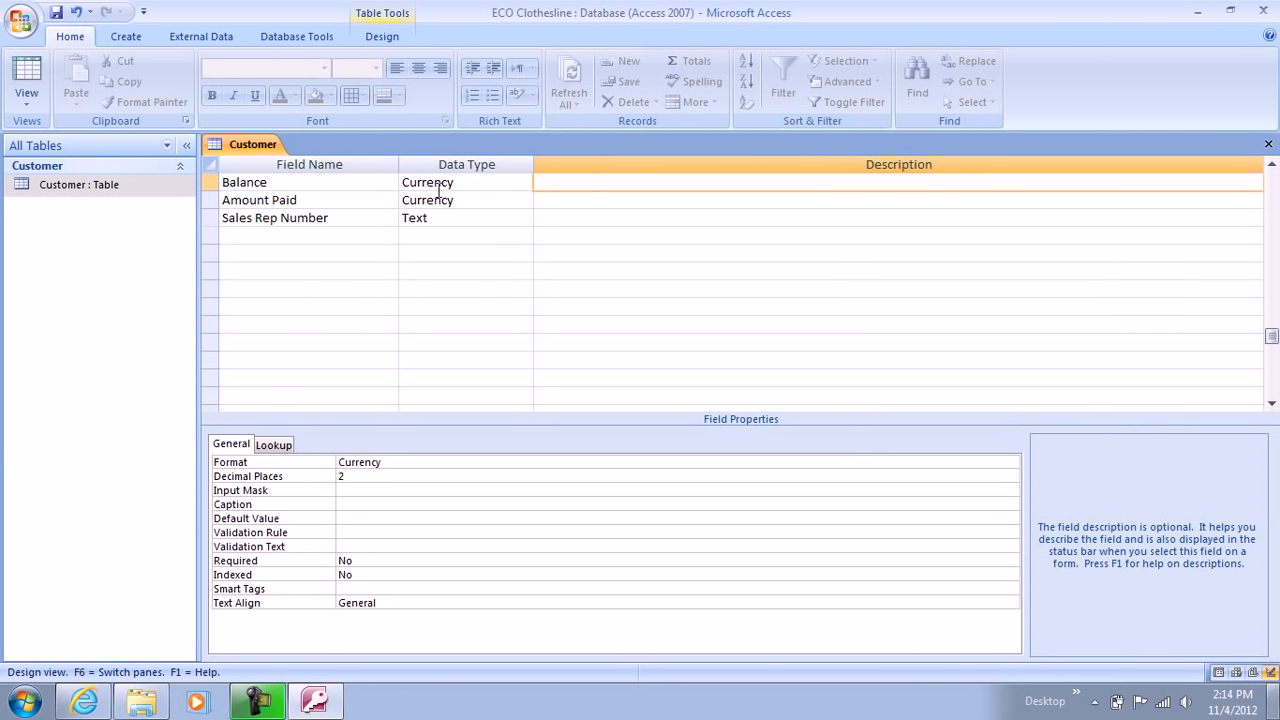
Step: Save the Customer table's design while opening its datasheet, and close the table
{"action": "double_click", "coordinate": [58, 192]}
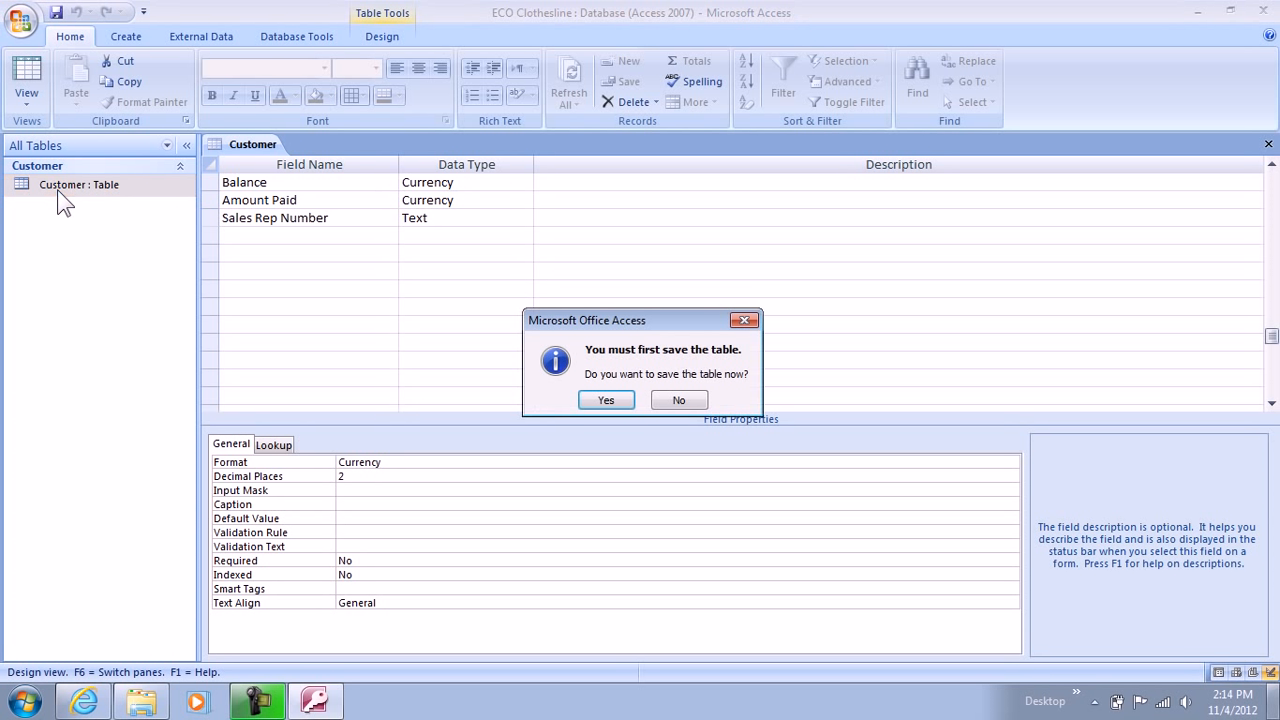
{"action": "left_click", "coordinate": [603, 400]}
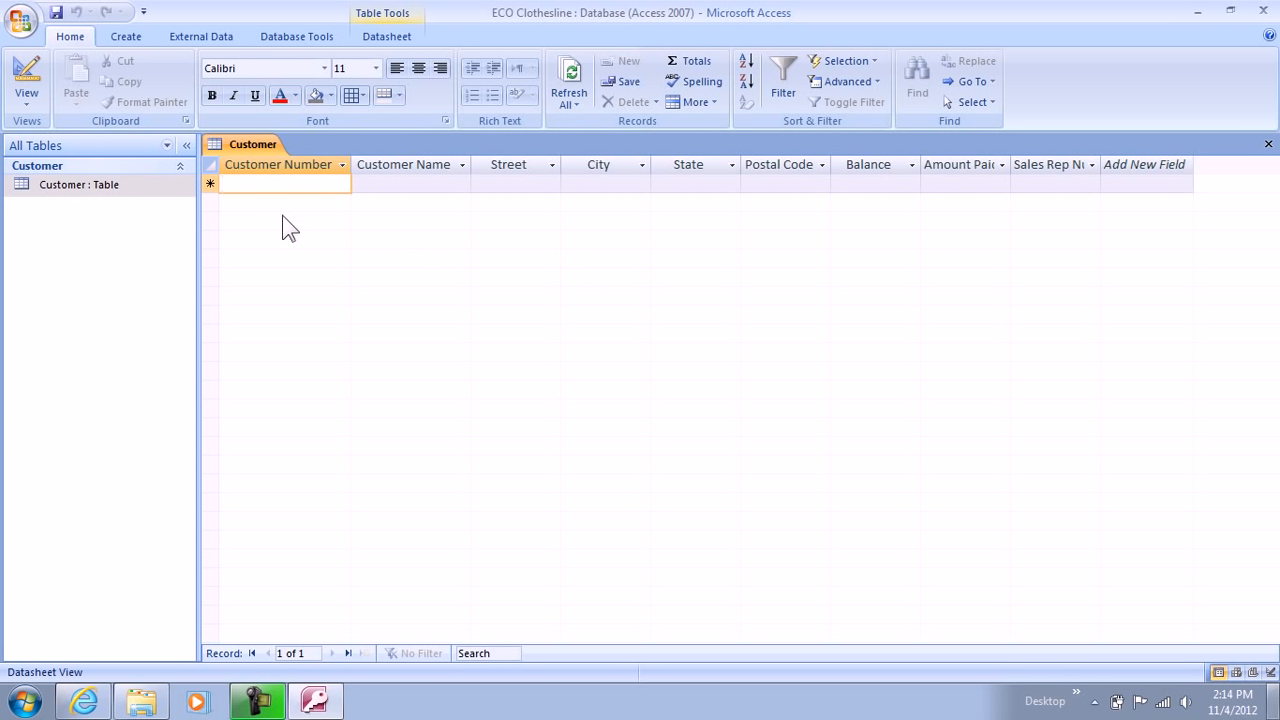
{"action": "right_click", "coordinate": [130, 200]}
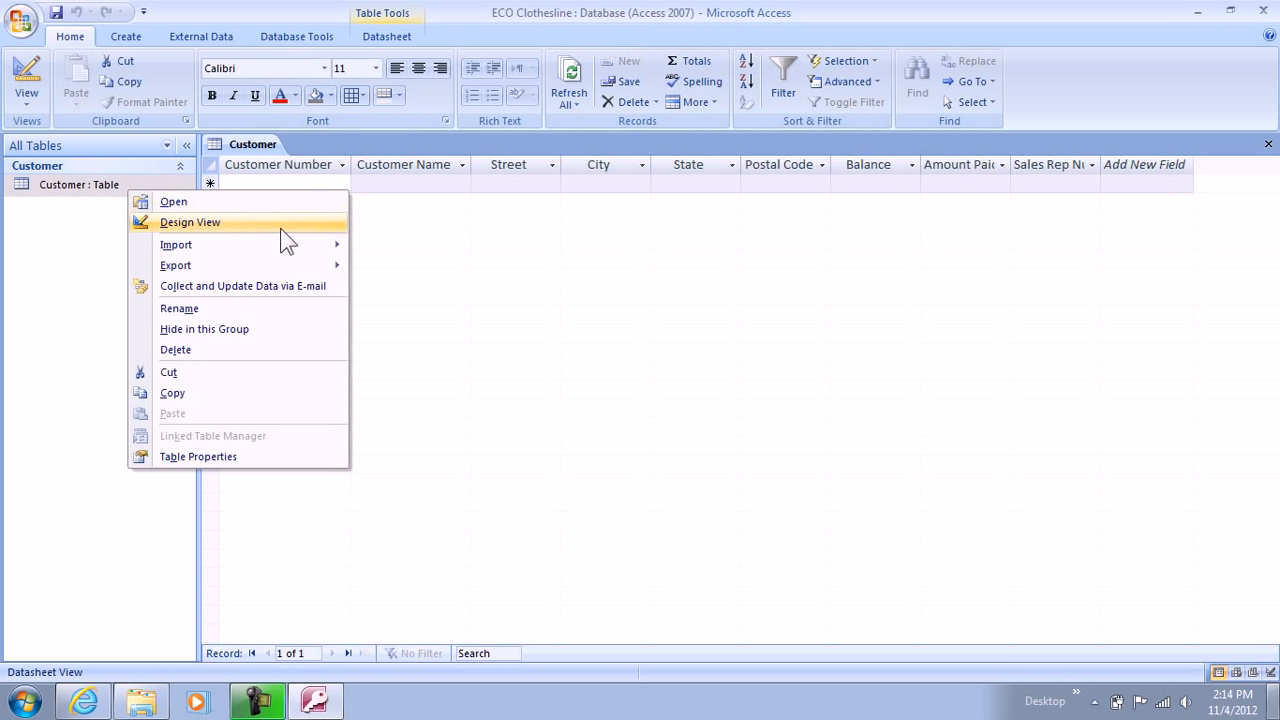
{"action": "left_click", "coordinate": [478, 335]}
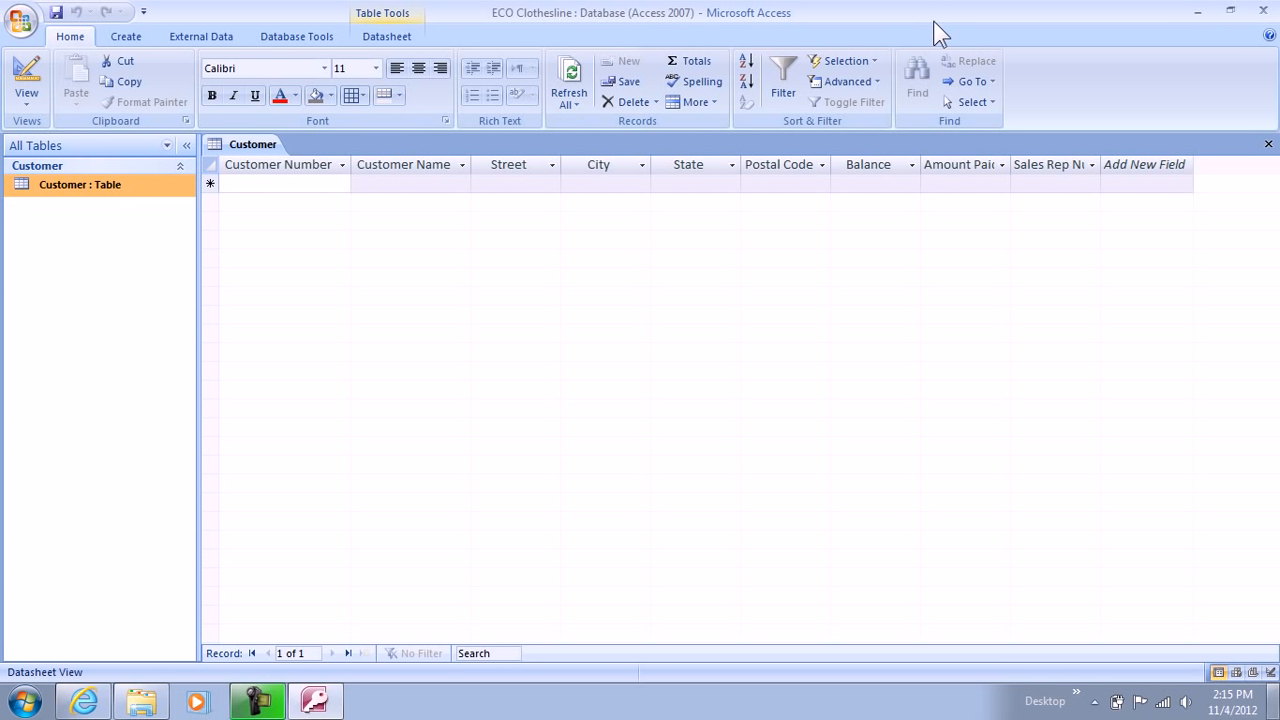
{"action": "left_click", "coordinate": [1268, 144]}
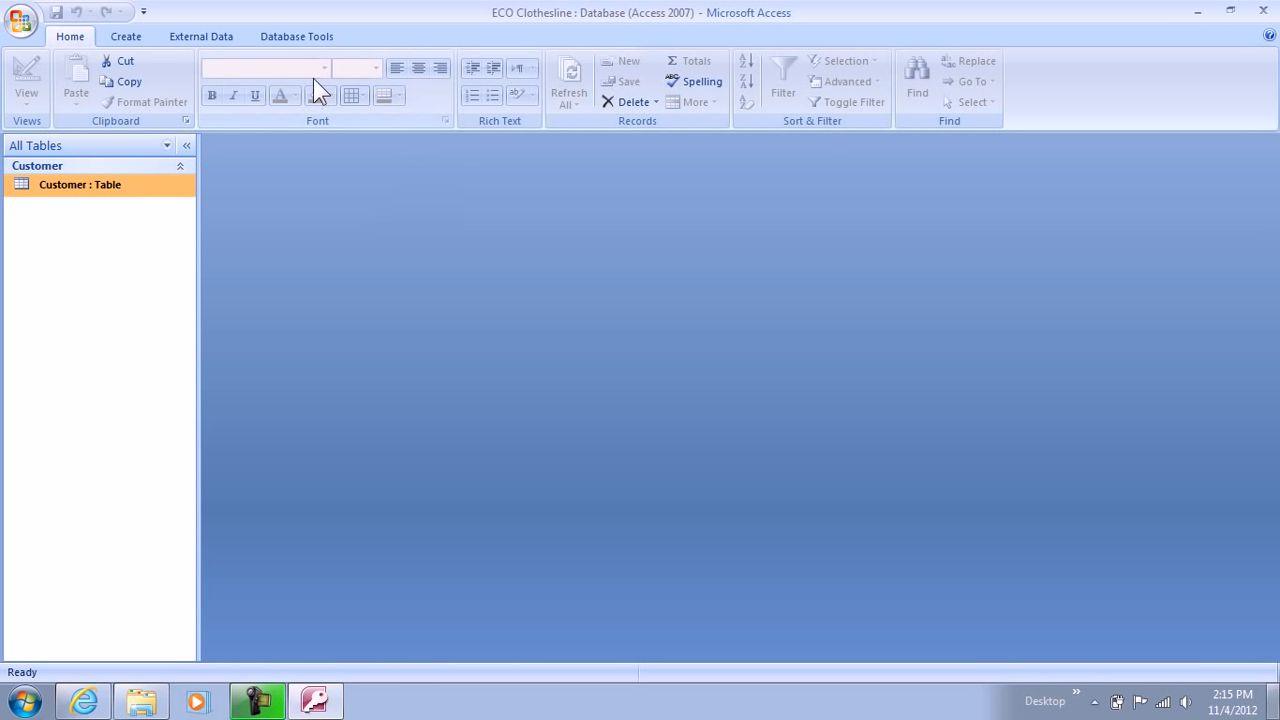
Step: Start an Excel spreadsheet import and choose Lab 1-1 Customer Data.xlsx from the Desktop as the source file
{"action": "left_click", "coordinate": [215, 40]}
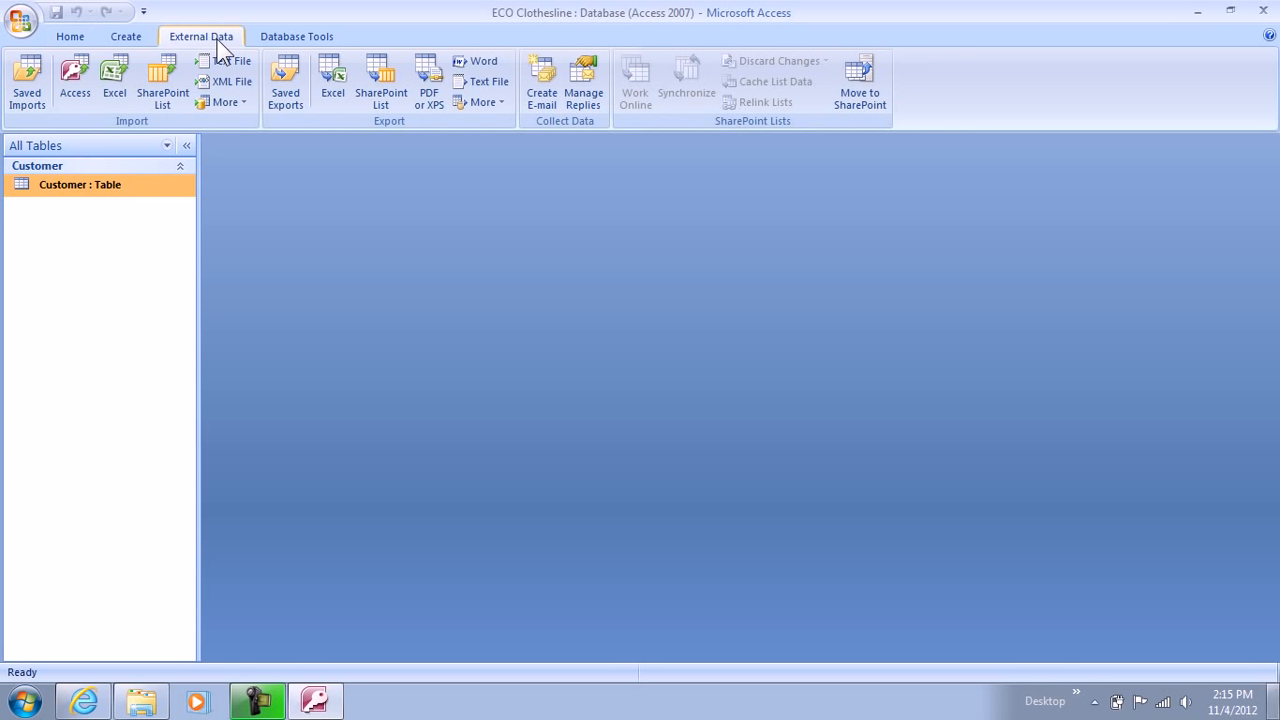
{"action": "left_click", "coordinate": [118, 76]}
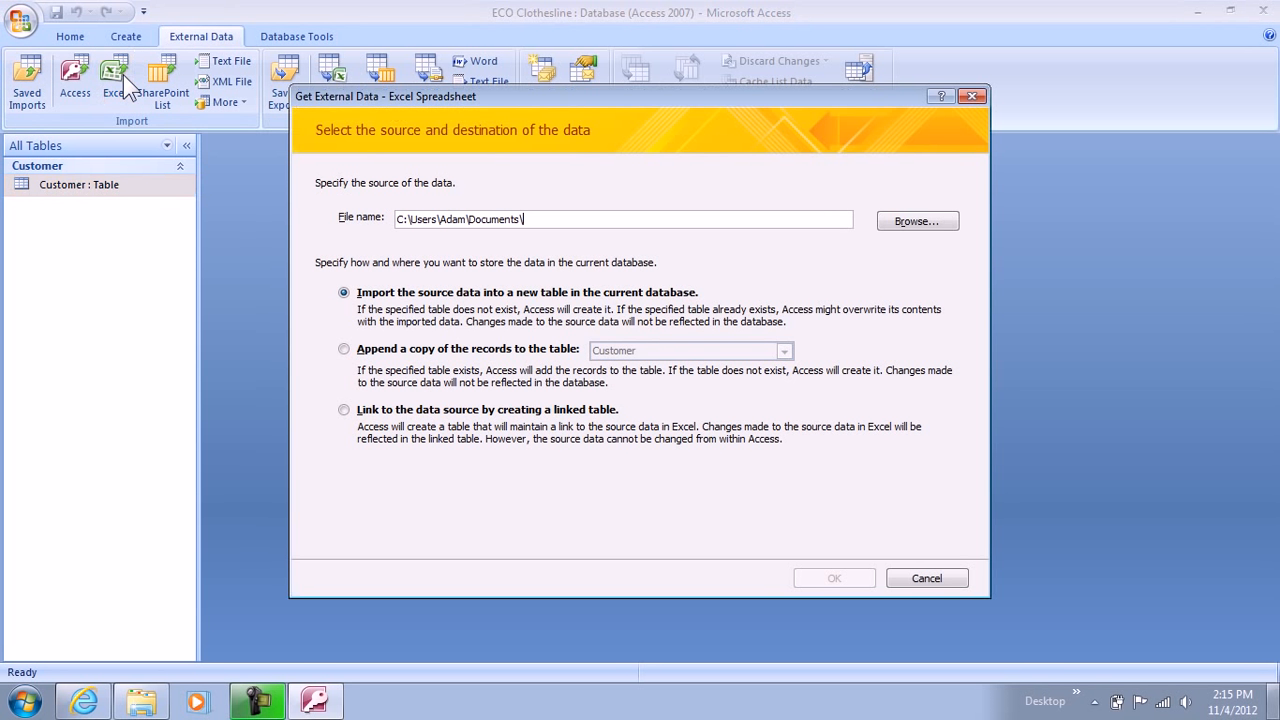
{"action": "left_click", "coordinate": [928, 222]}
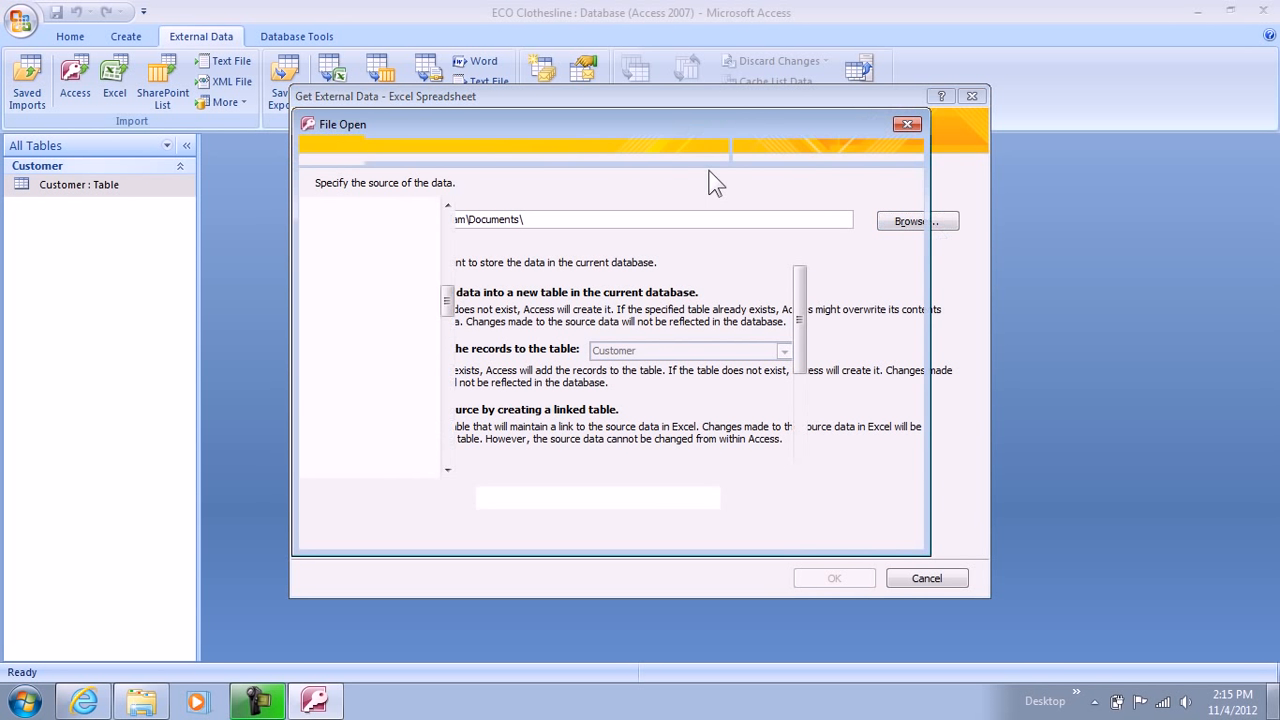
{"action": "left_click", "coordinate": [378, 279]}
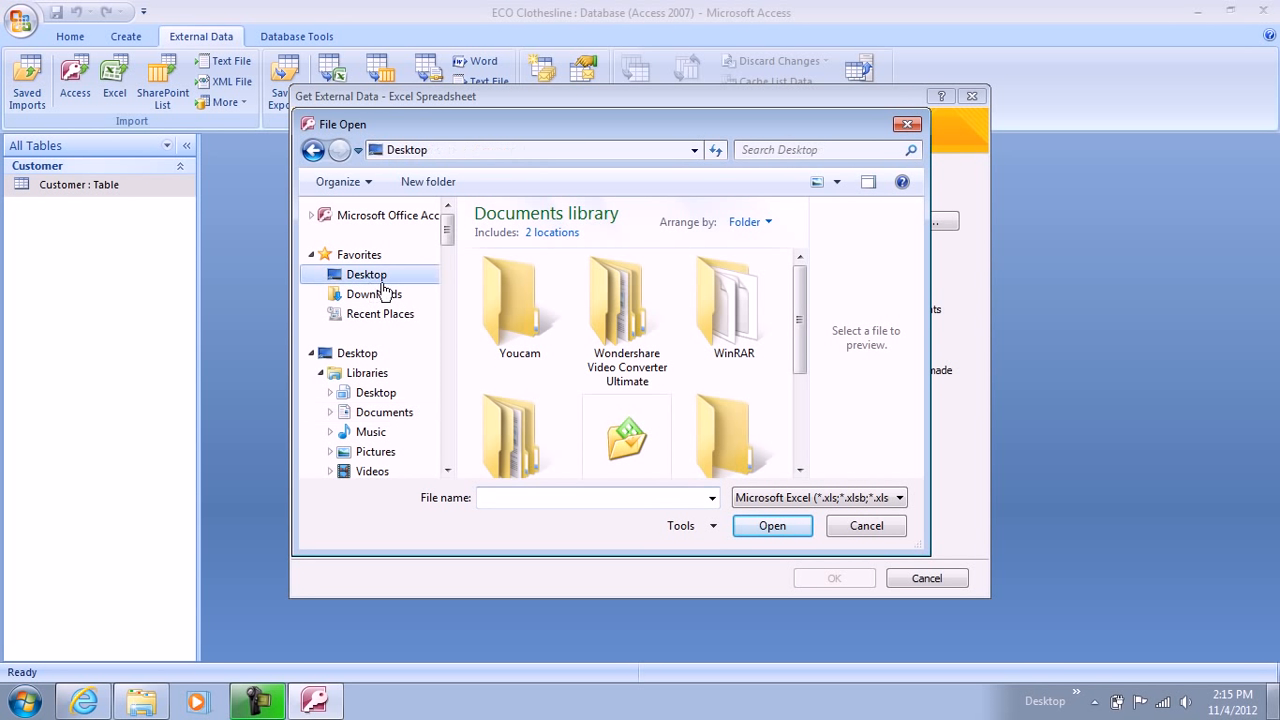
{"action": "left_click_drag", "start_coordinate": [800, 250], "coordinate": [800, 432]}
{"action": "left_click", "coordinate": [620, 455]}
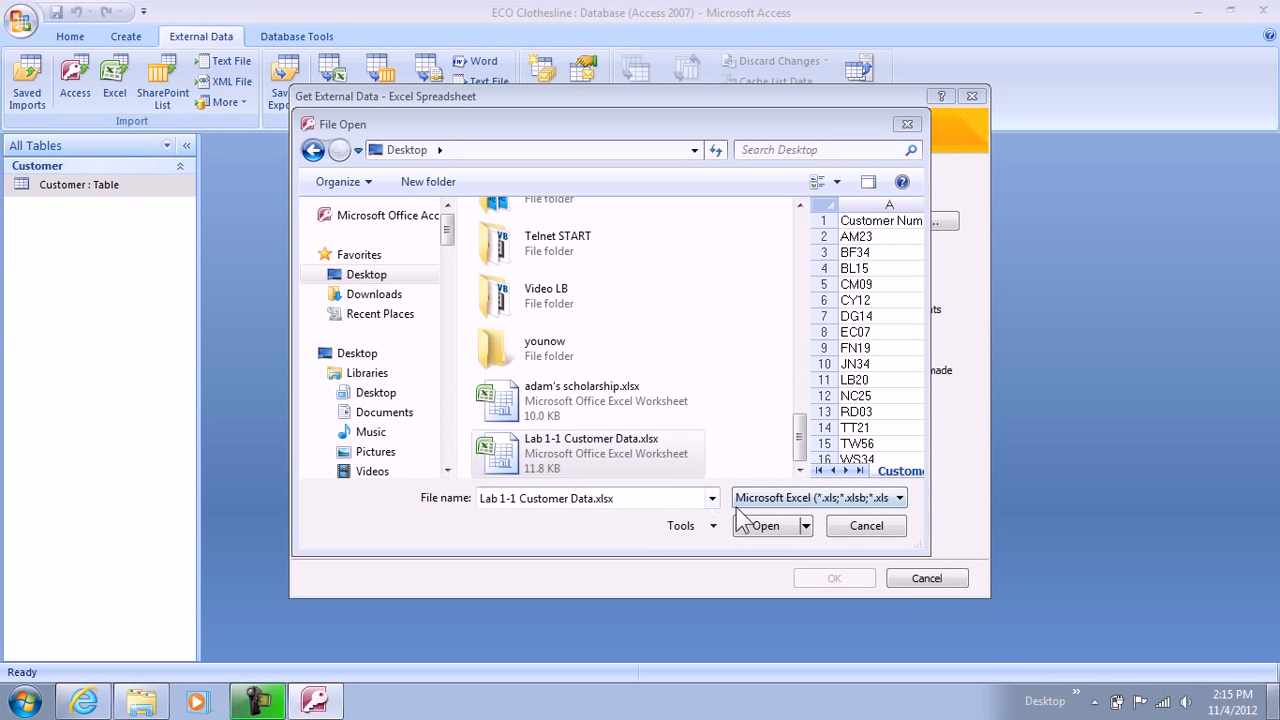
{"action": "left_click", "coordinate": [775, 524]}
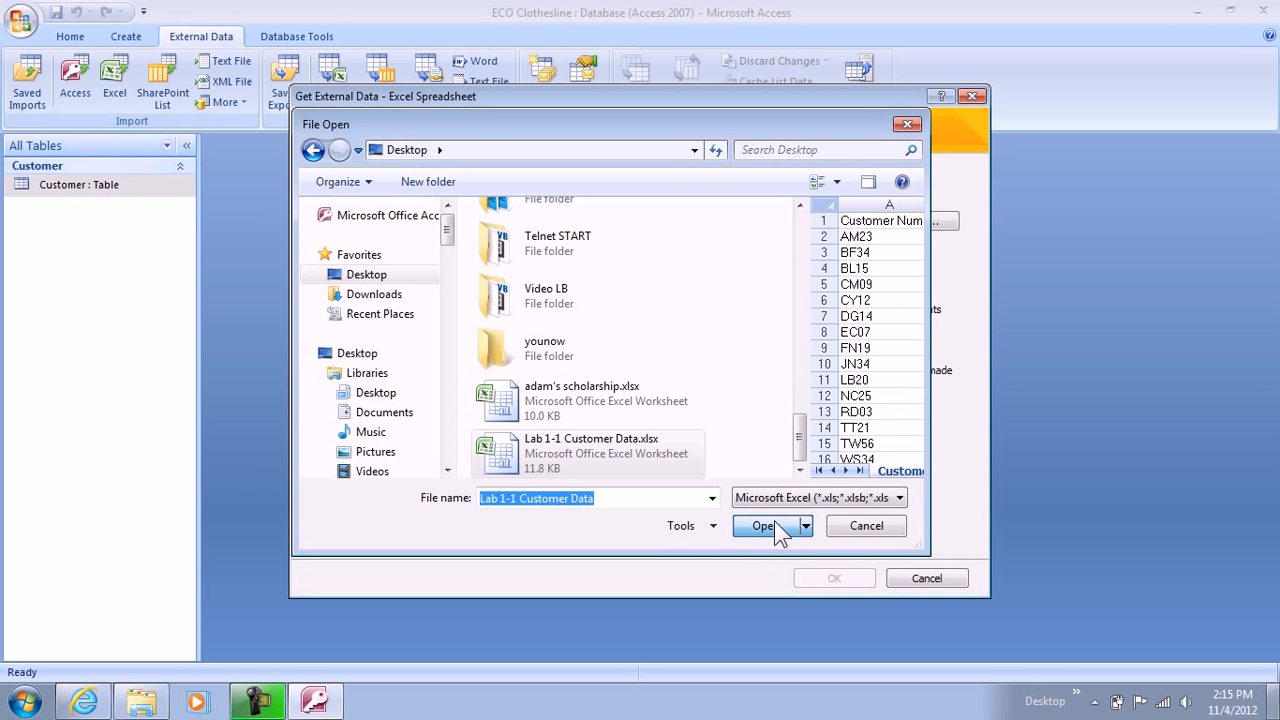
Step: Set the import to append a copy of the records to the Customer table and continue to the import wizard
{"action": "left_click", "coordinate": [344, 349]}
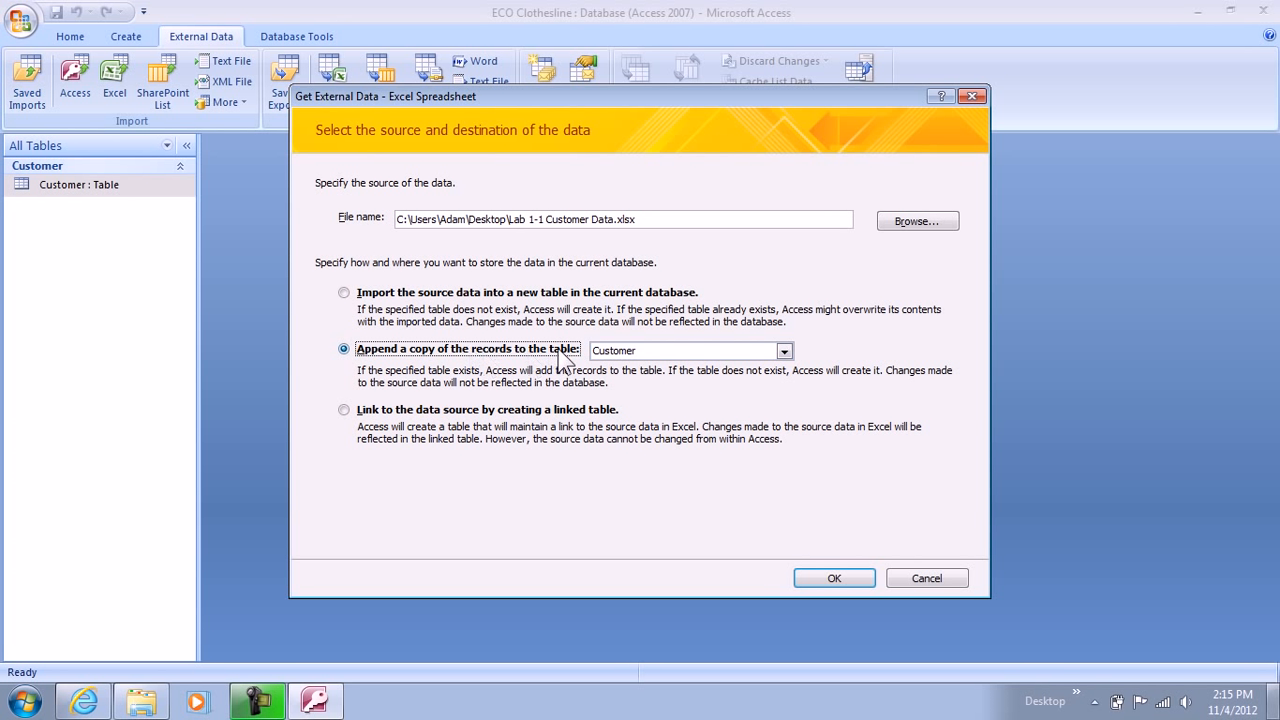
{"action": "left_click", "coordinate": [747, 350]}
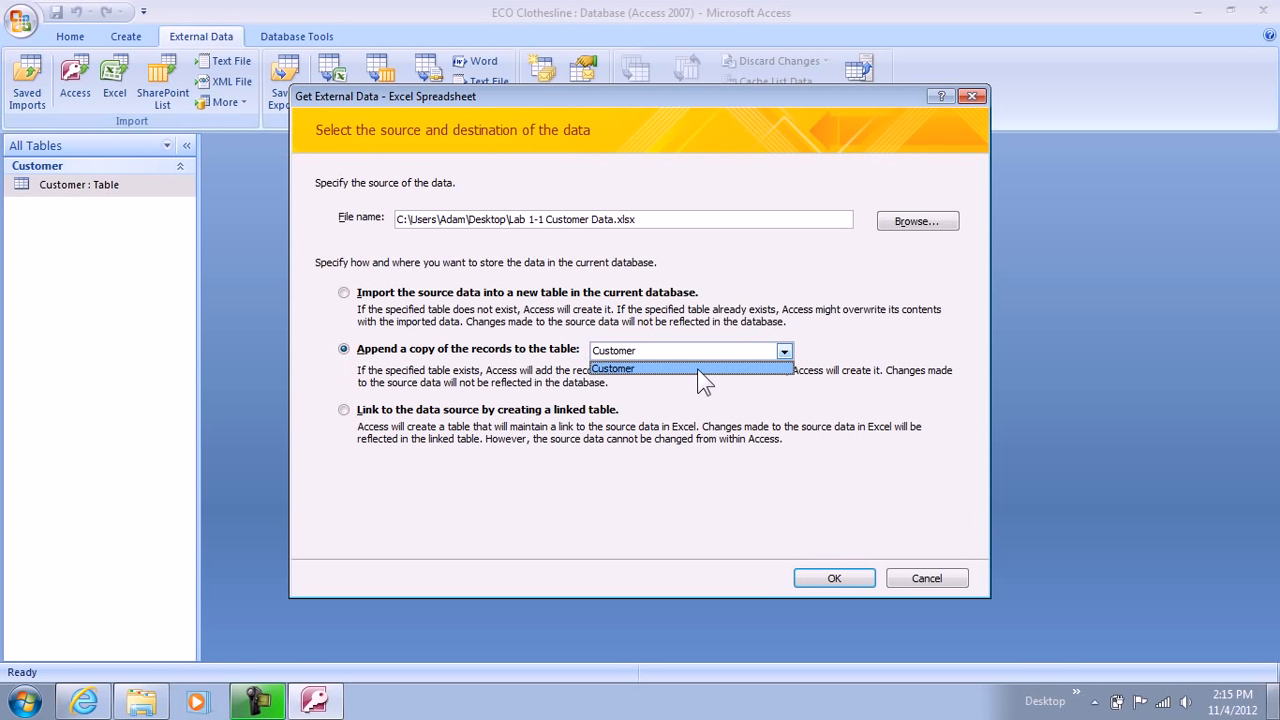
{"action": "left_click", "coordinate": [699, 369]}
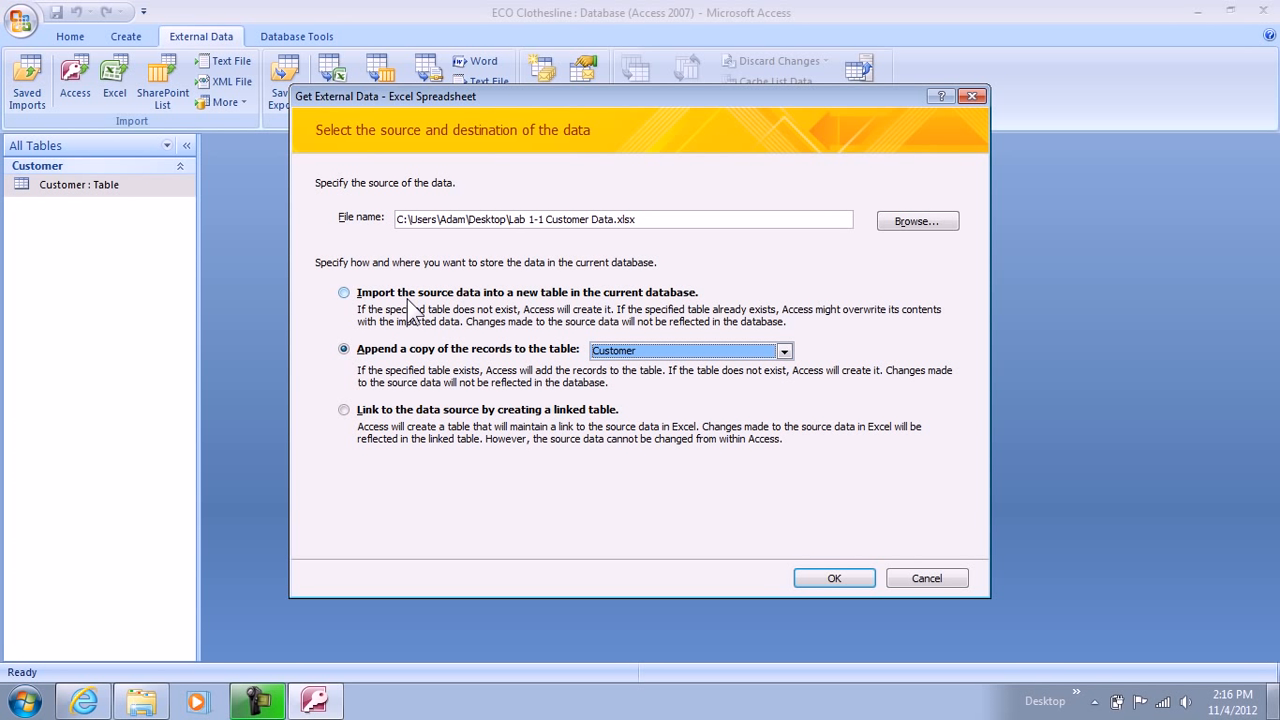
{"action": "left_click", "coordinate": [851, 577]}
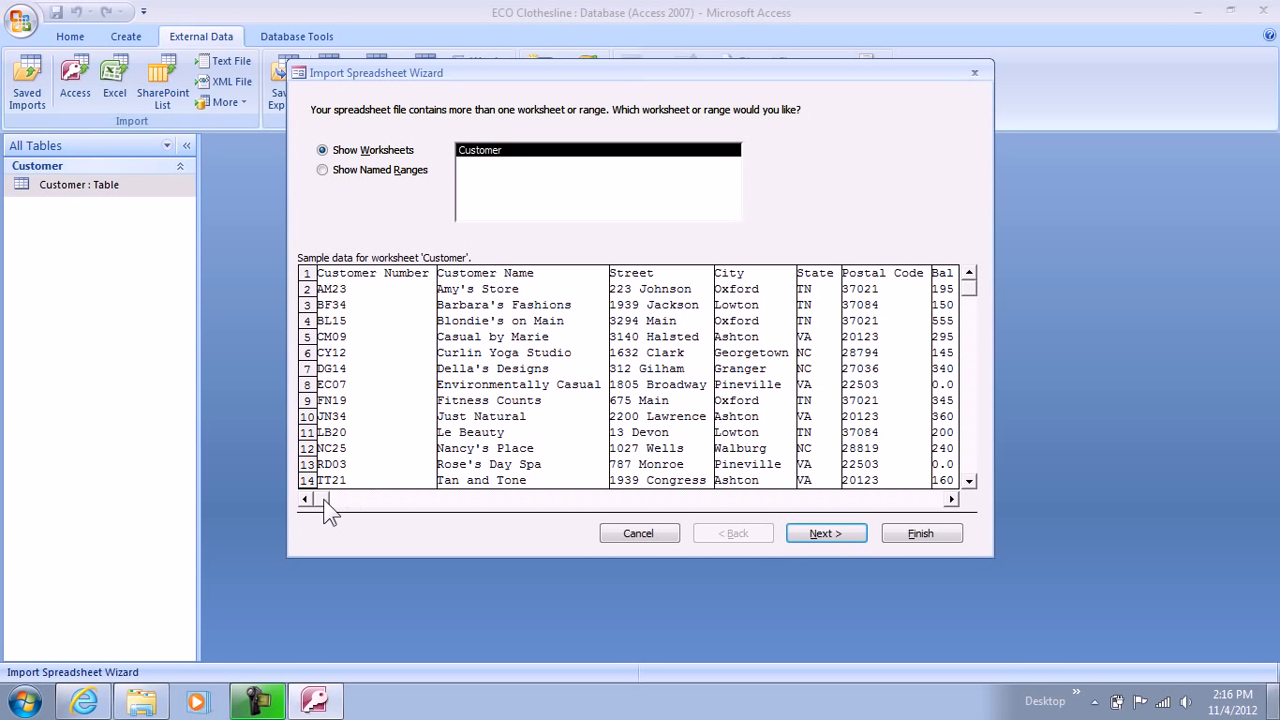
Step: Preview the Customer worksheet's columns and finish importing it into the Customer table without saving the import steps
{"action": "left_click_drag", "start_coordinate": [344, 501], "coordinate": [446, 501]}
{"action": "left_click_drag", "start_coordinate": [343, 496], "coordinate": [321, 497]}
{"action": "left_click", "coordinate": [834, 529]}
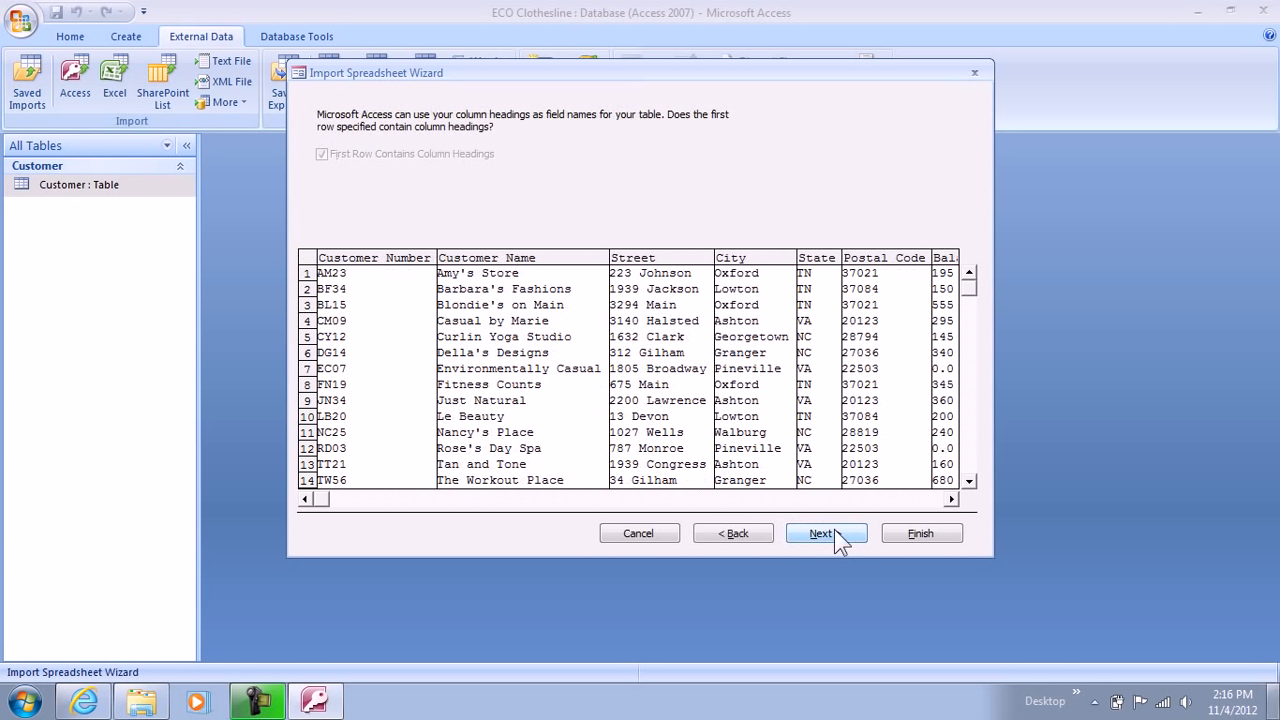
{"action": "left_click", "coordinate": [834, 529]}
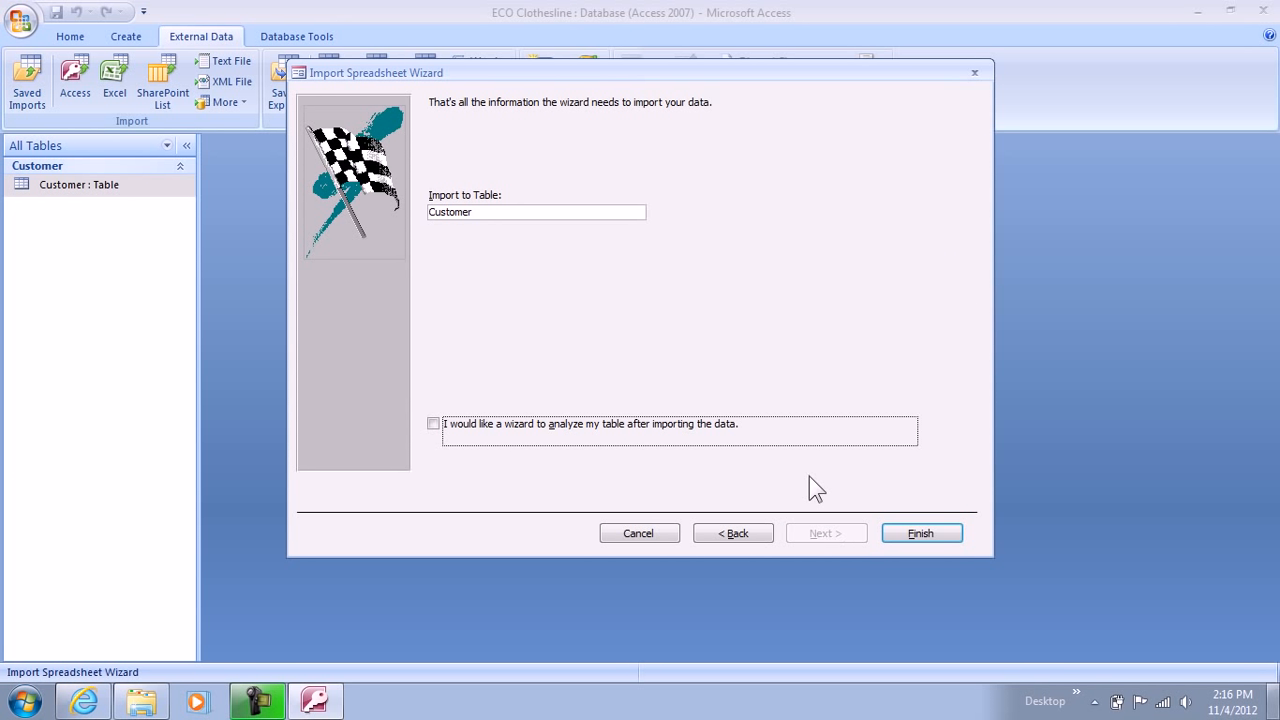
{"action": "left_click", "coordinate": [937, 540]}
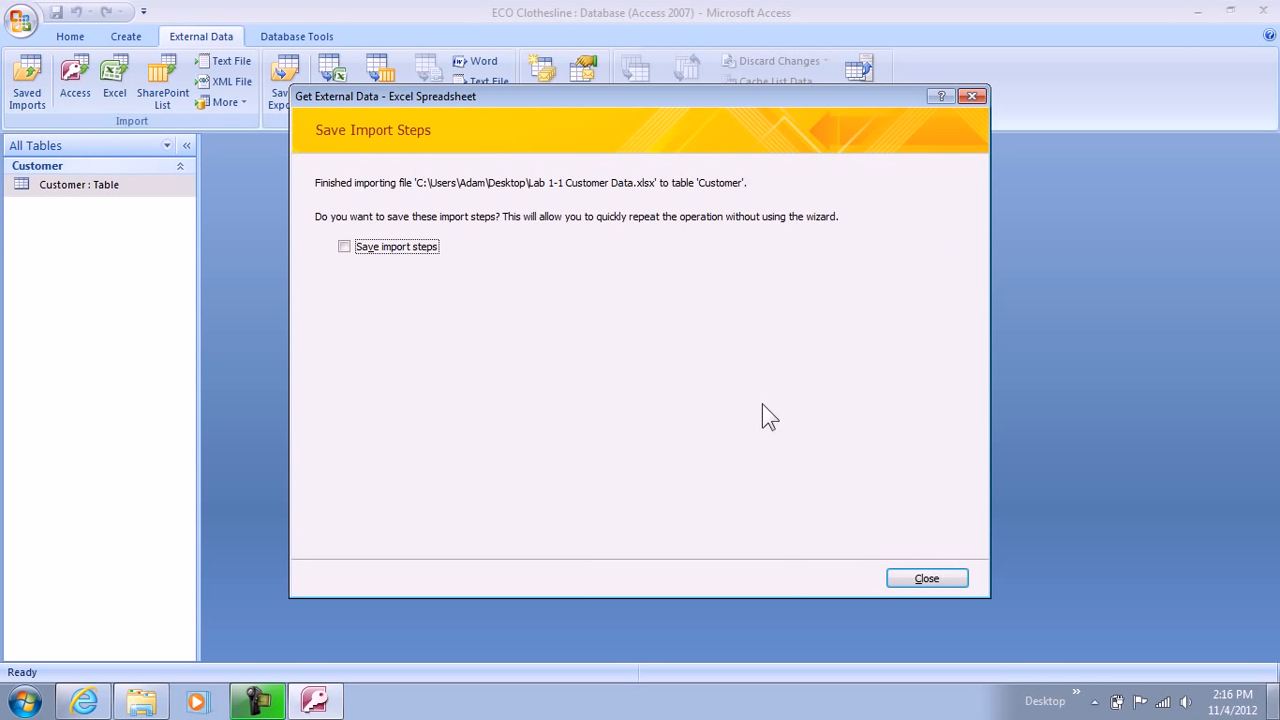
{"action": "left_click", "coordinate": [915, 578]}
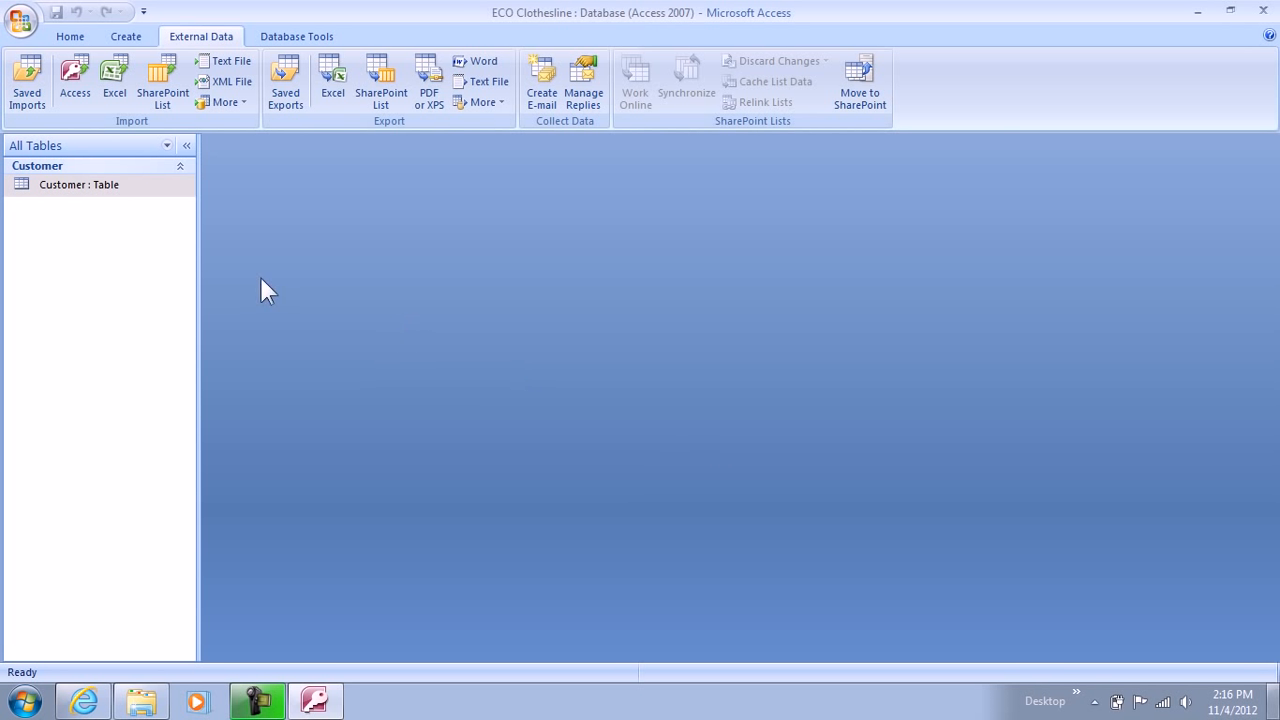
Step: Open the Customer table and review the imported records from Customer Number through Sales Rep Number
{"action": "double_click", "coordinate": [86, 184]}
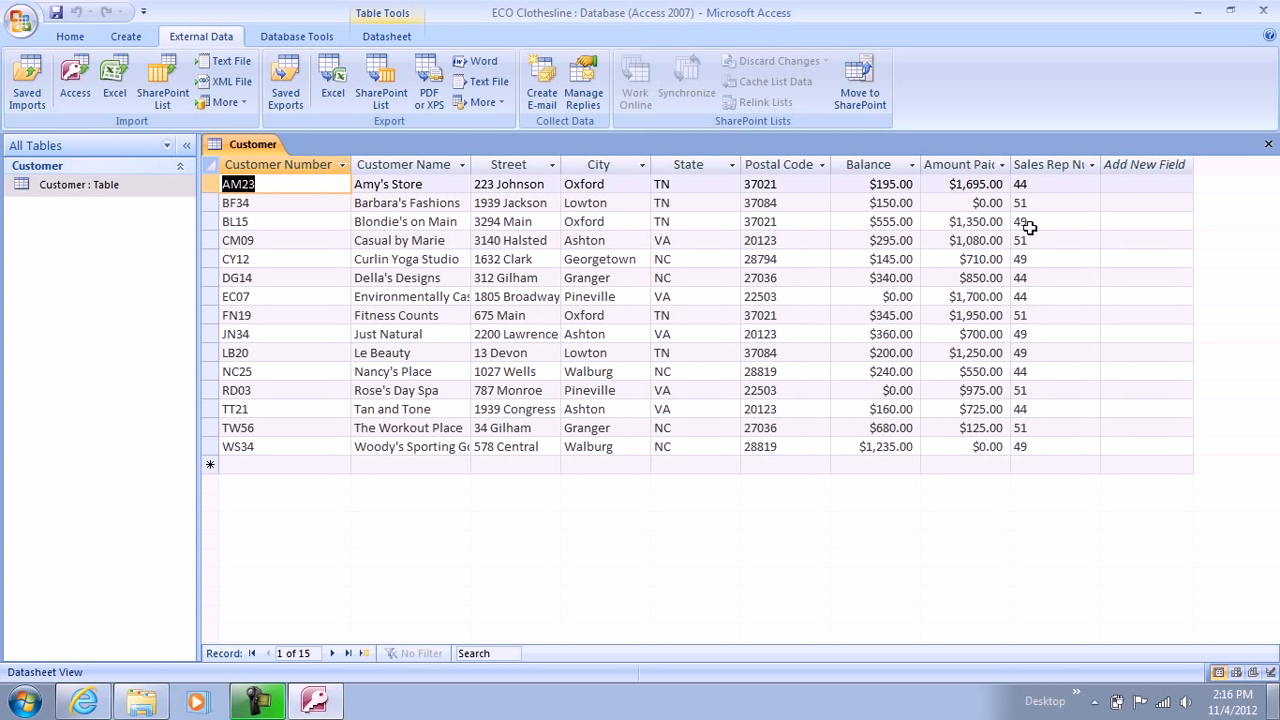
{"action": "left_click", "coordinate": [1036, 188]}
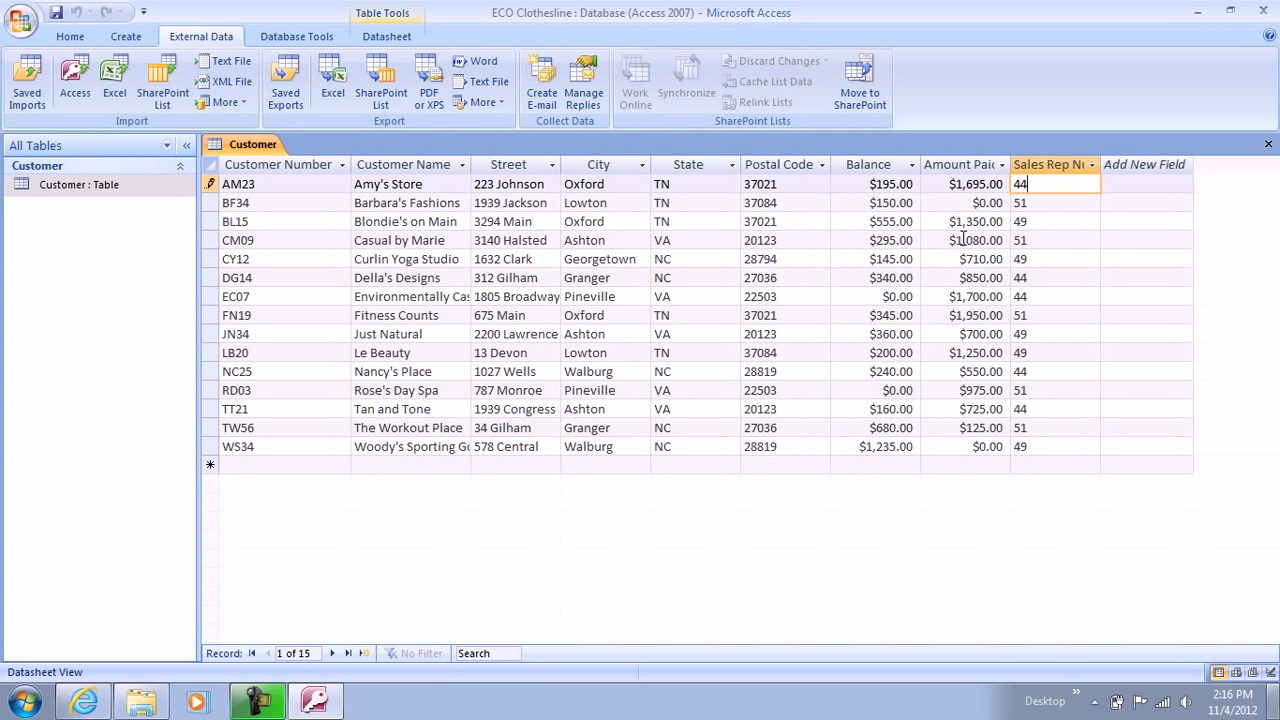
{"action": "left_click", "coordinate": [275, 184]}
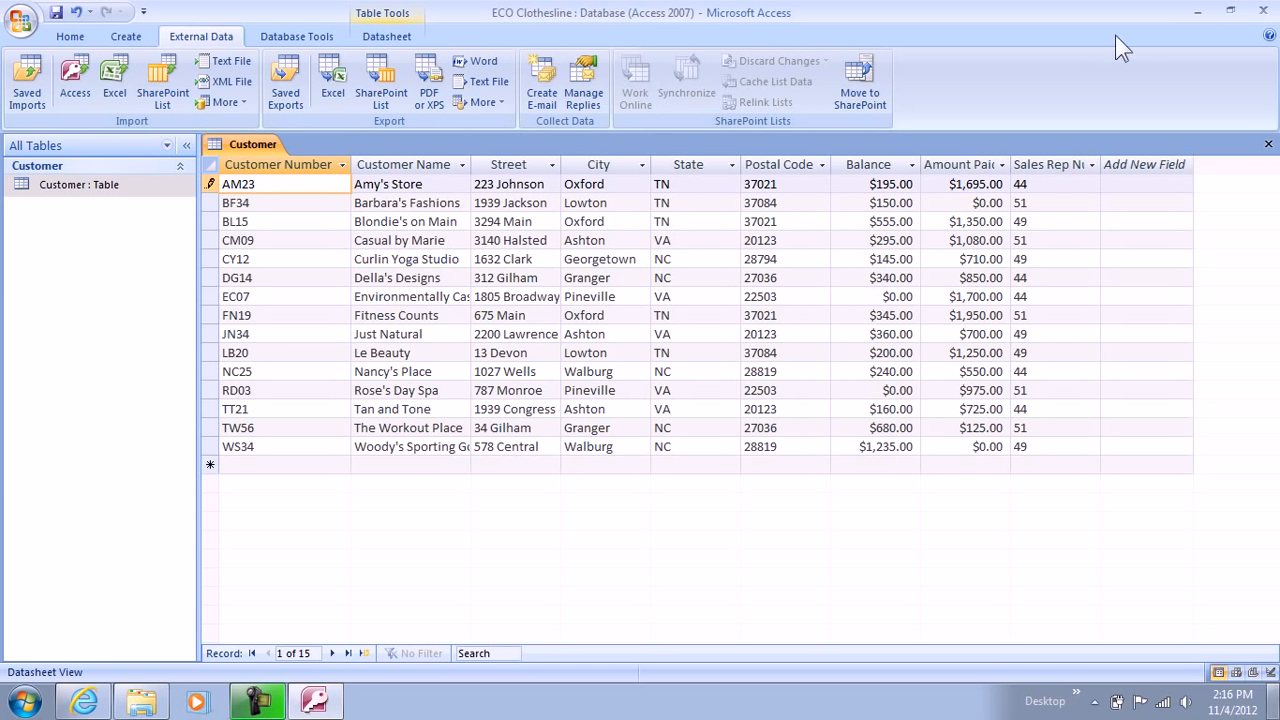
Step: Close the ECO Clothesline database, reopen it from the desktop and view the Customer table's records
{"action": "left_click", "coordinate": [1264, 12]}
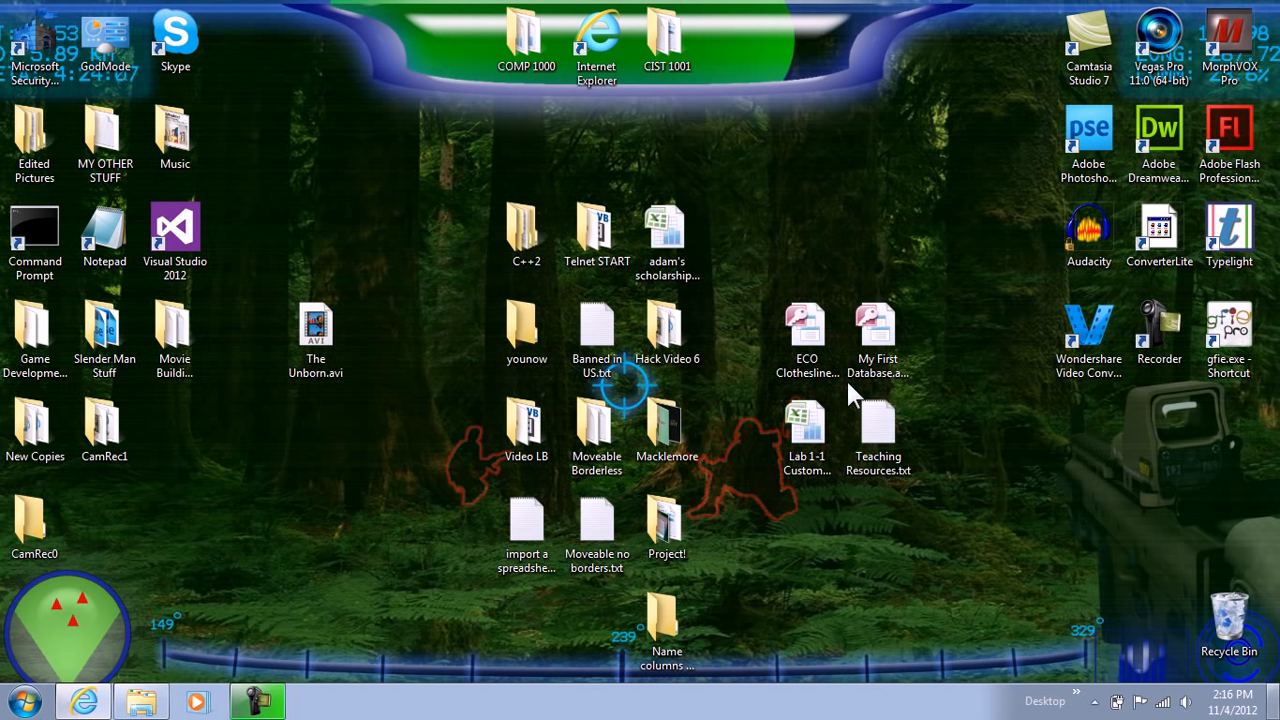
{"action": "double_click", "coordinate": [806, 330]}
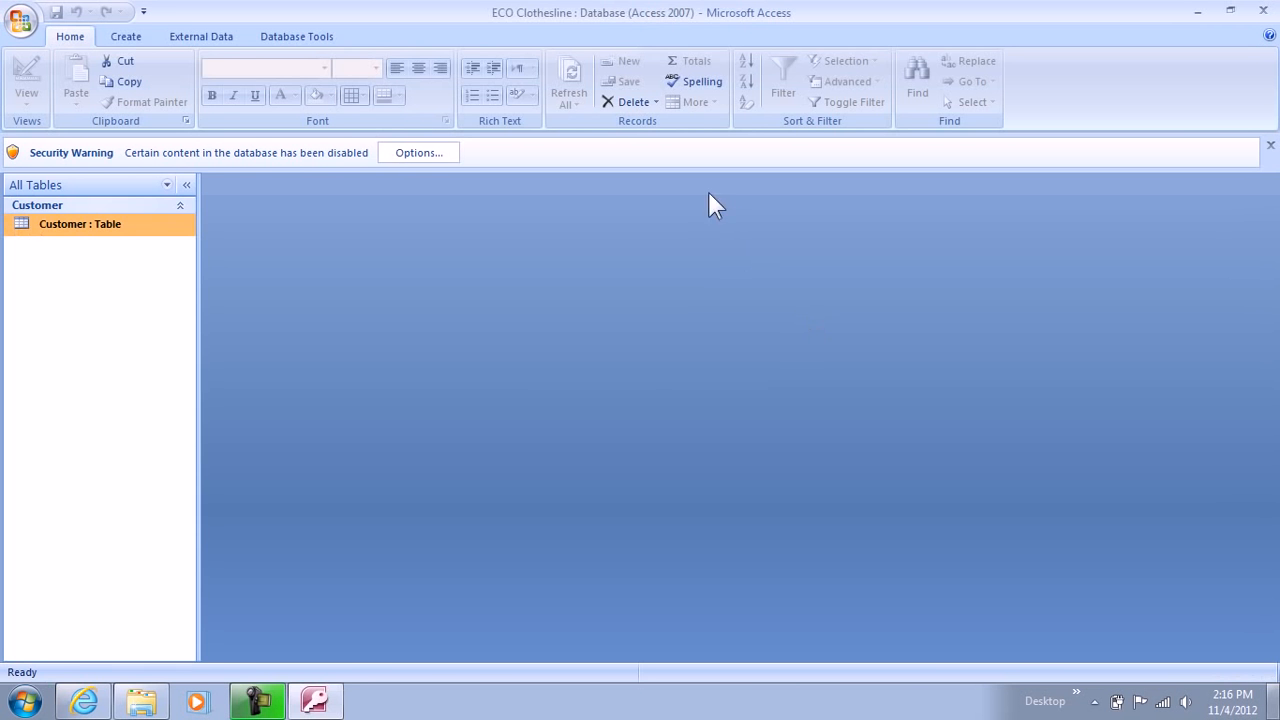
{"action": "double_click", "coordinate": [104, 222]}
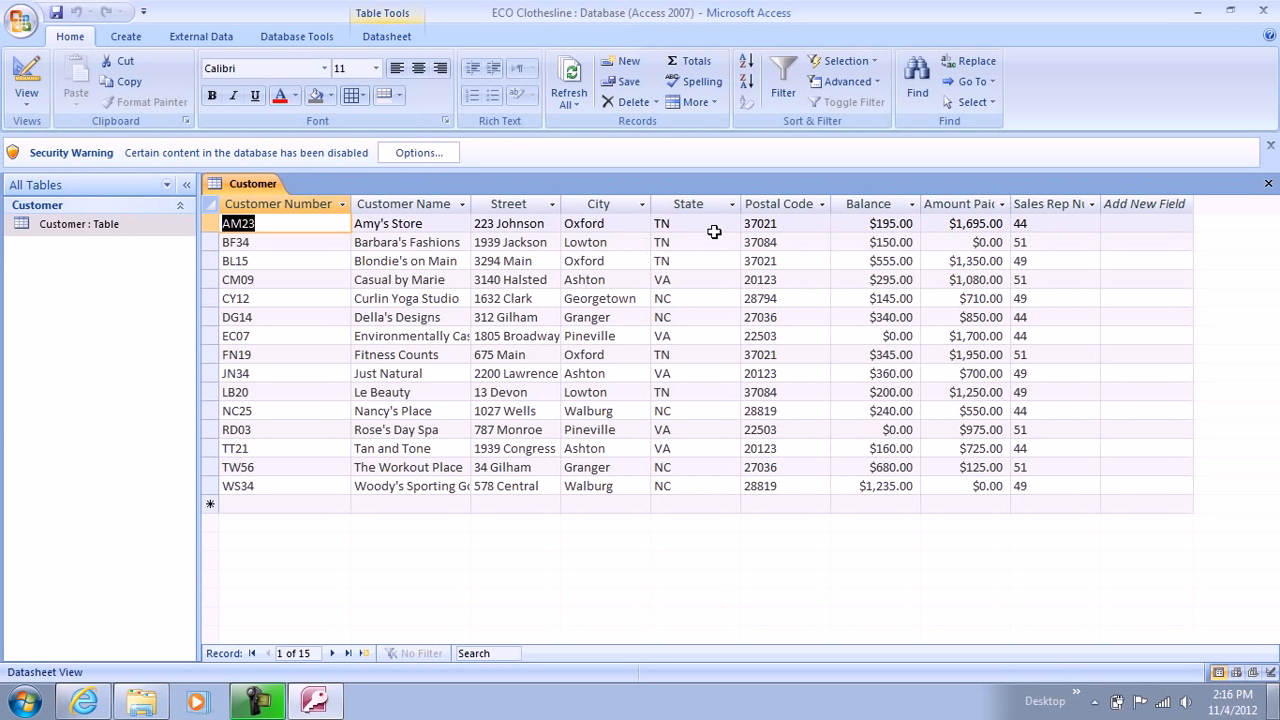
Step: Move the ECO Clothesline.laccdb lock file beside The Unborn.avi on the desktop and close the database
{"action": "left_click", "coordinate": [1198, 12]}
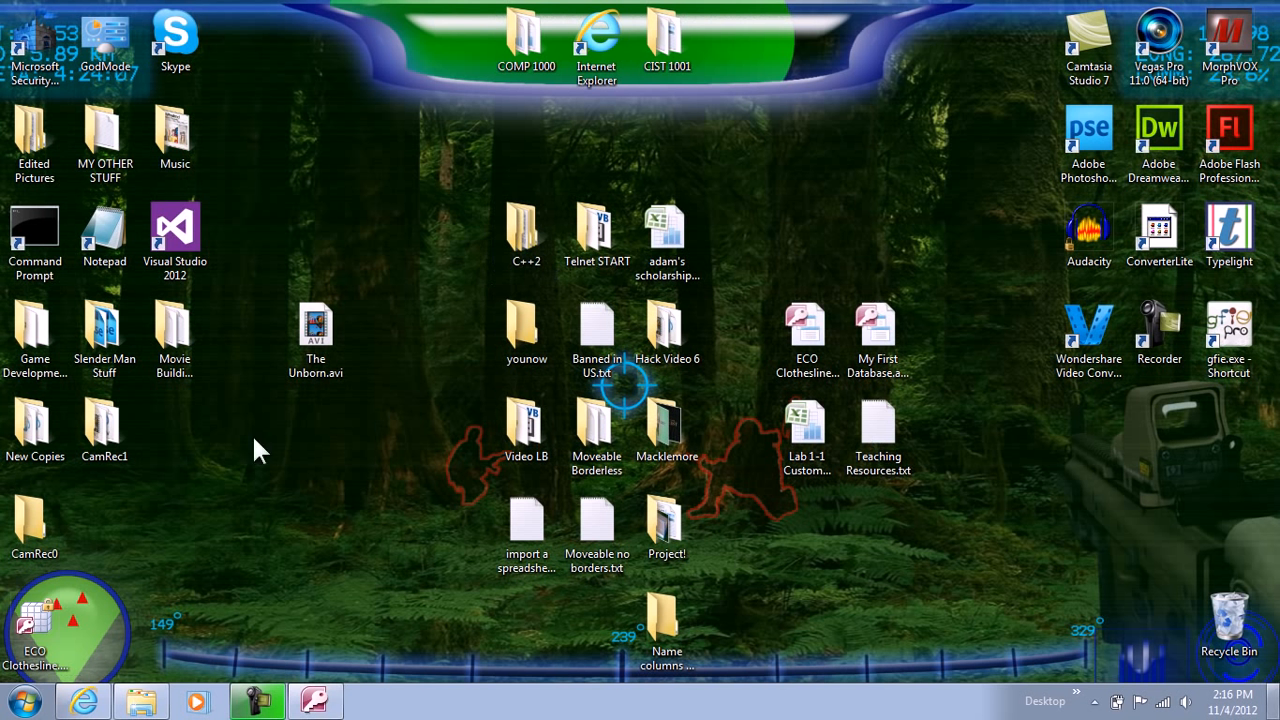
{"action": "left_click_drag", "start_coordinate": [40, 630], "coordinate": [420, 372]}
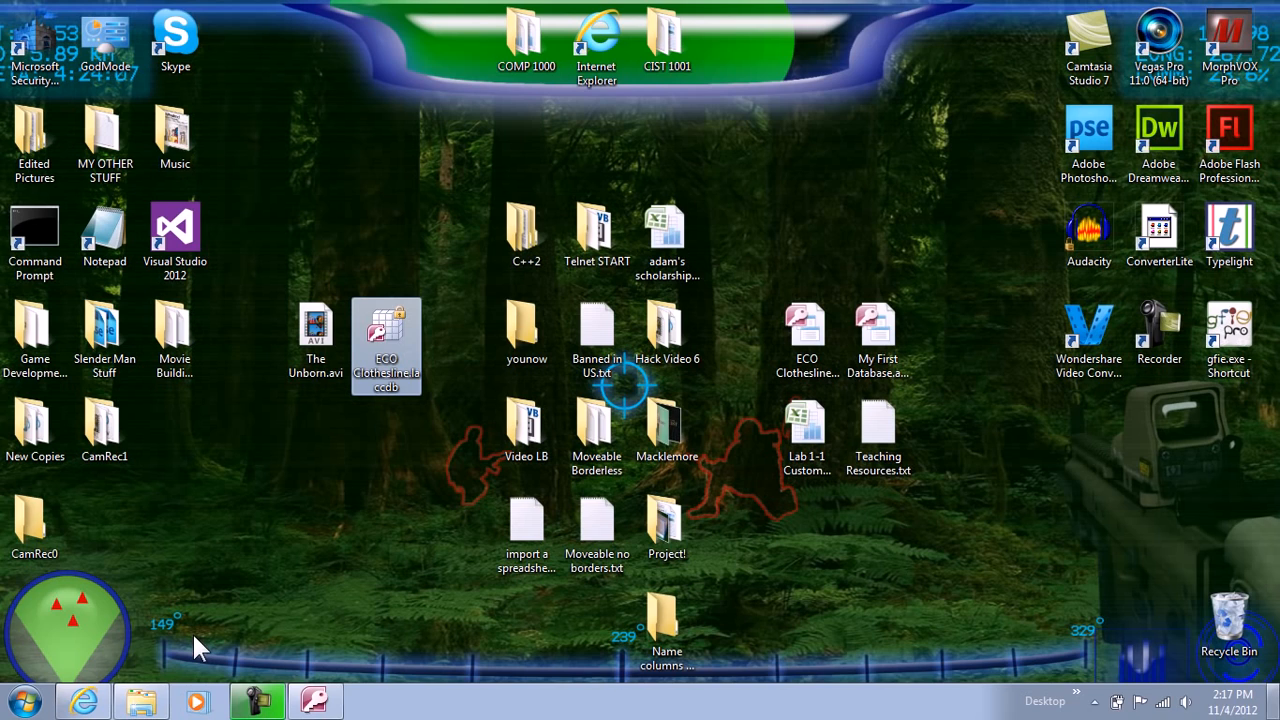
{"action": "left_click", "coordinate": [314, 700]}
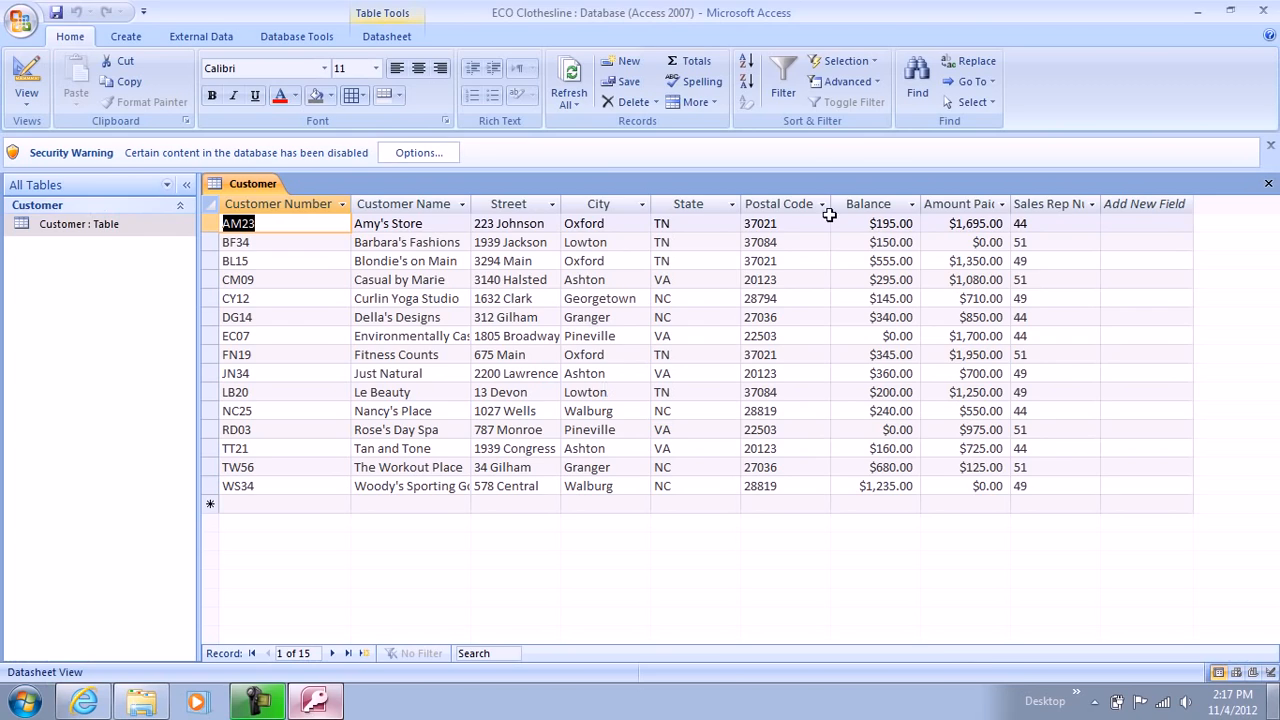
{"action": "left_click", "coordinate": [1264, 12]}
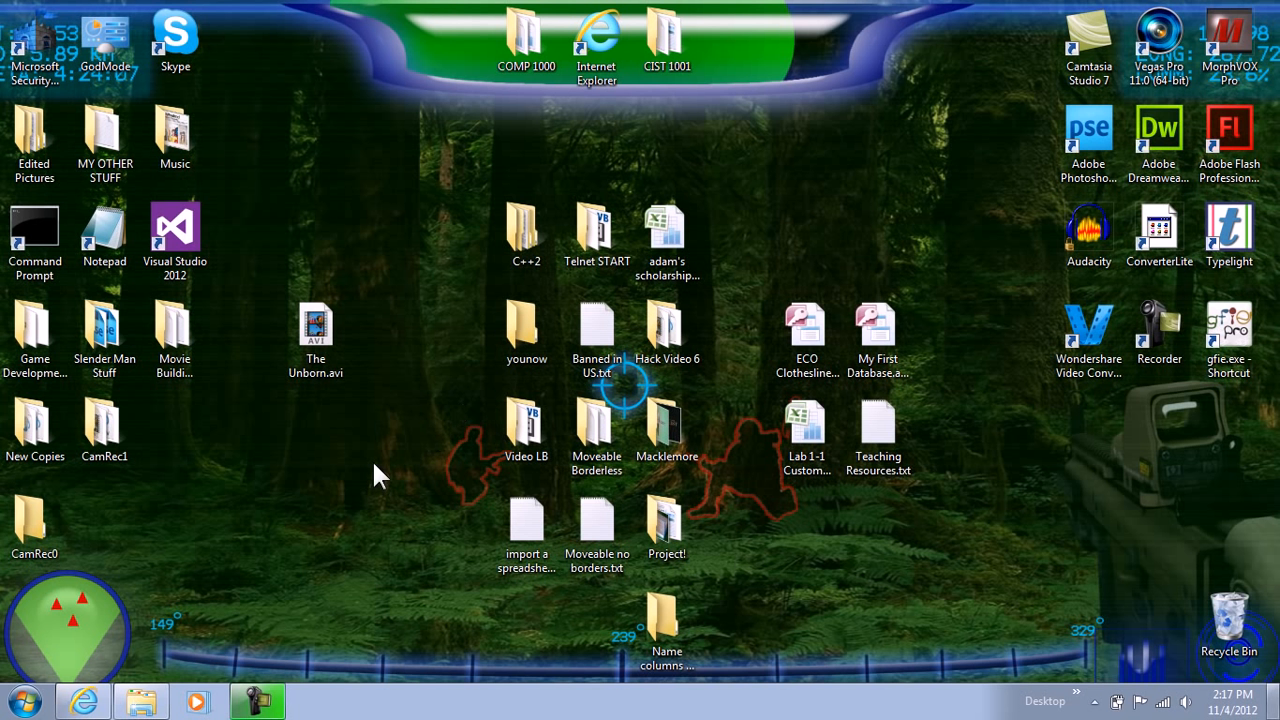